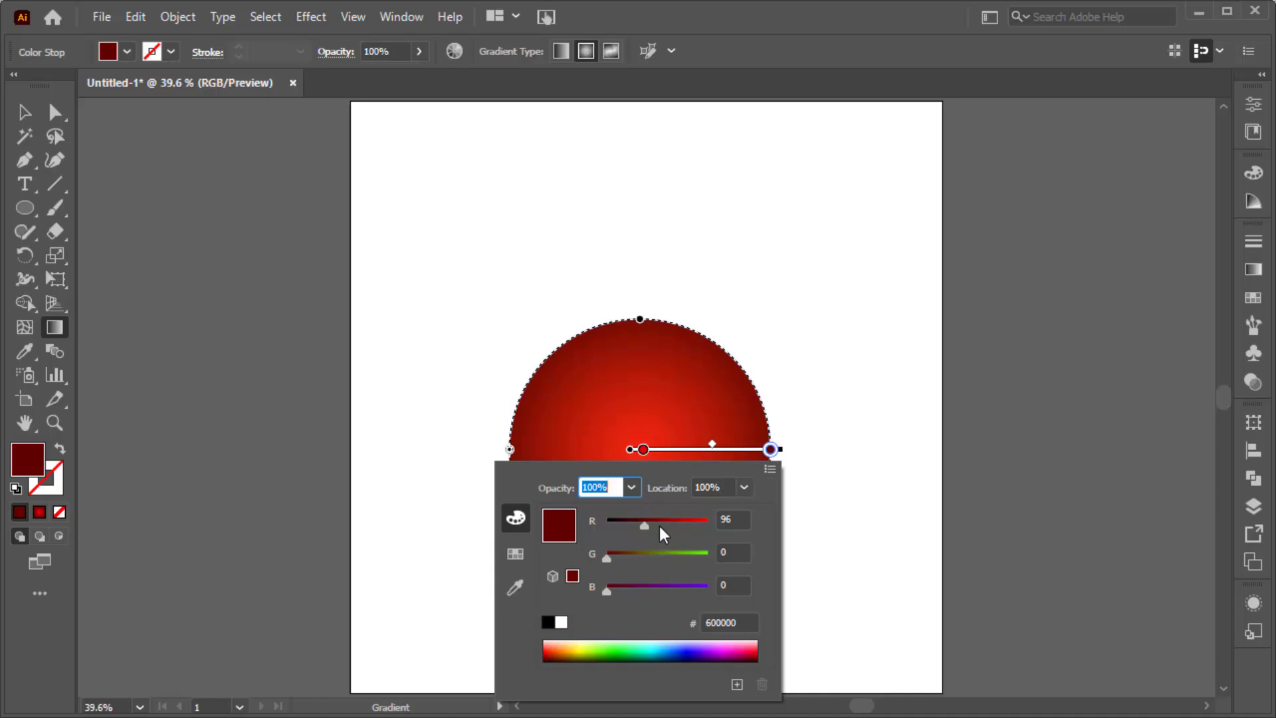
Set the outer stop of the circle's radial gradient to #590000 and fine-tune the red of its inner stop.
{"action": "left_click_drag", "start_coordinate": [645, 526], "coordinate": [642, 526]}
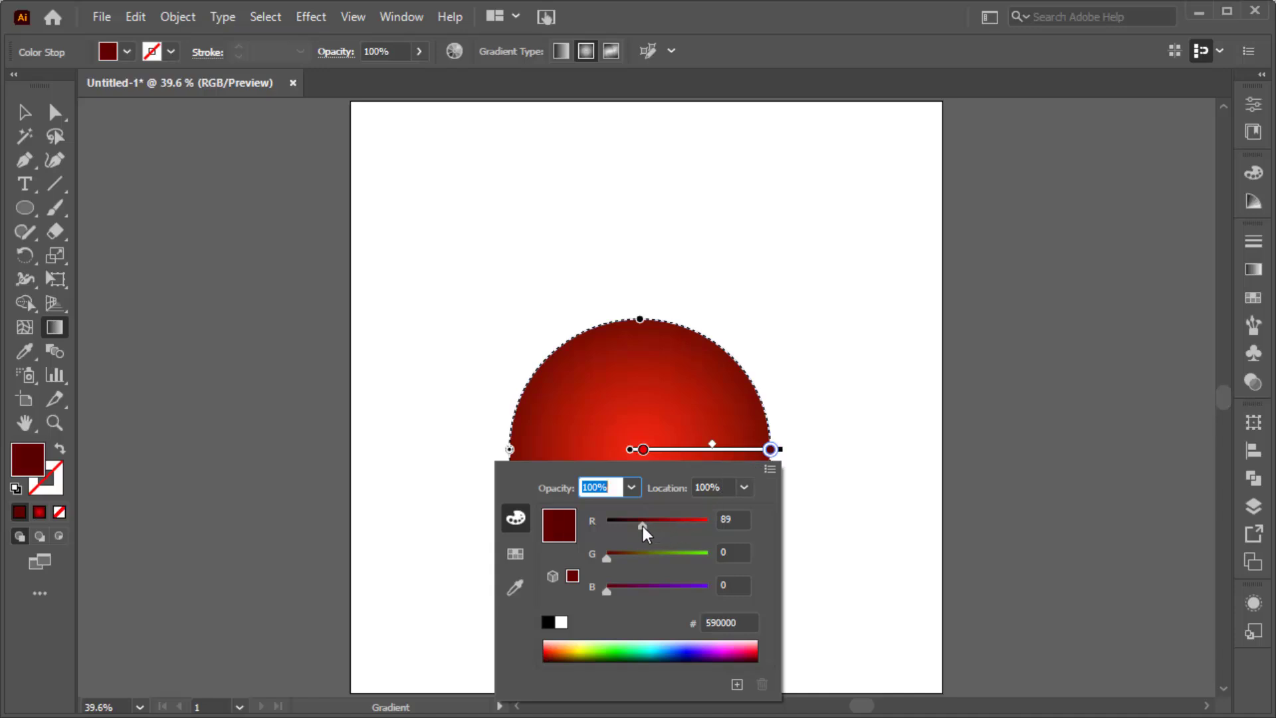
{"action": "double_click", "coordinate": [643, 450]}
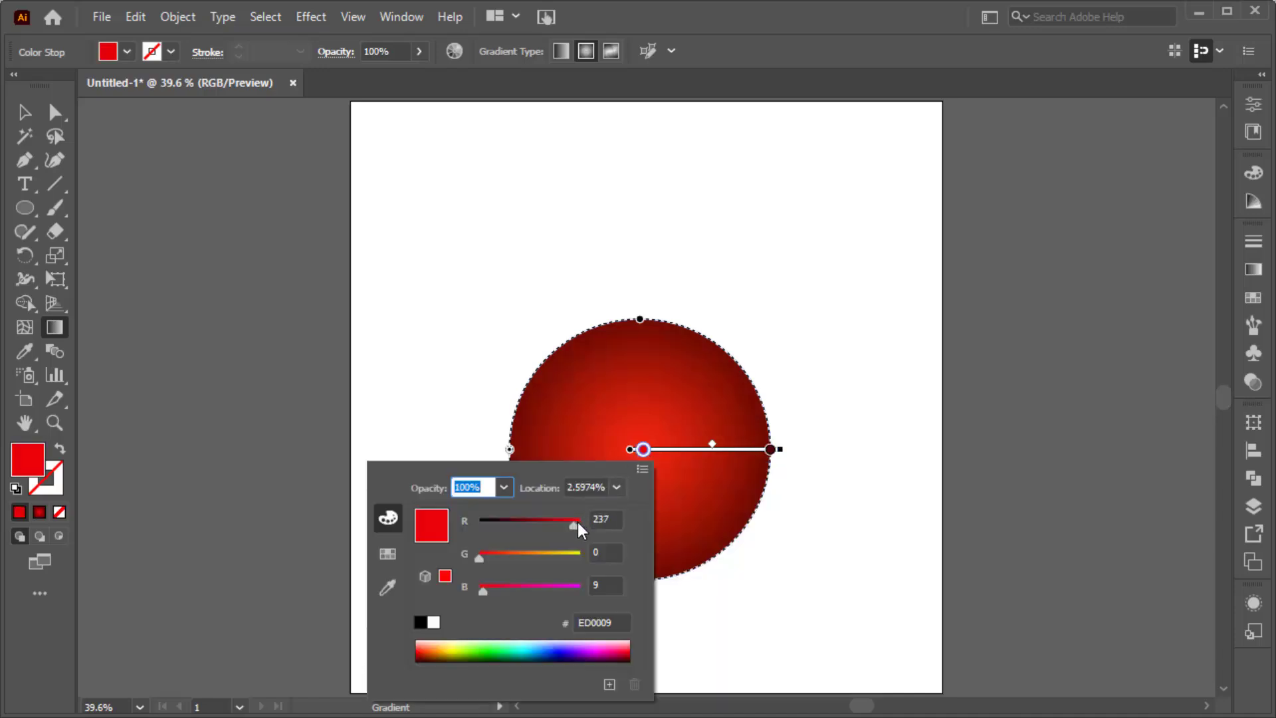
{"action": "left_click_drag", "start_coordinate": [575, 522], "coordinate": [577, 522]}
{"action": "left_click", "coordinate": [748, 572]}
{"action": "key", "text": "v"}
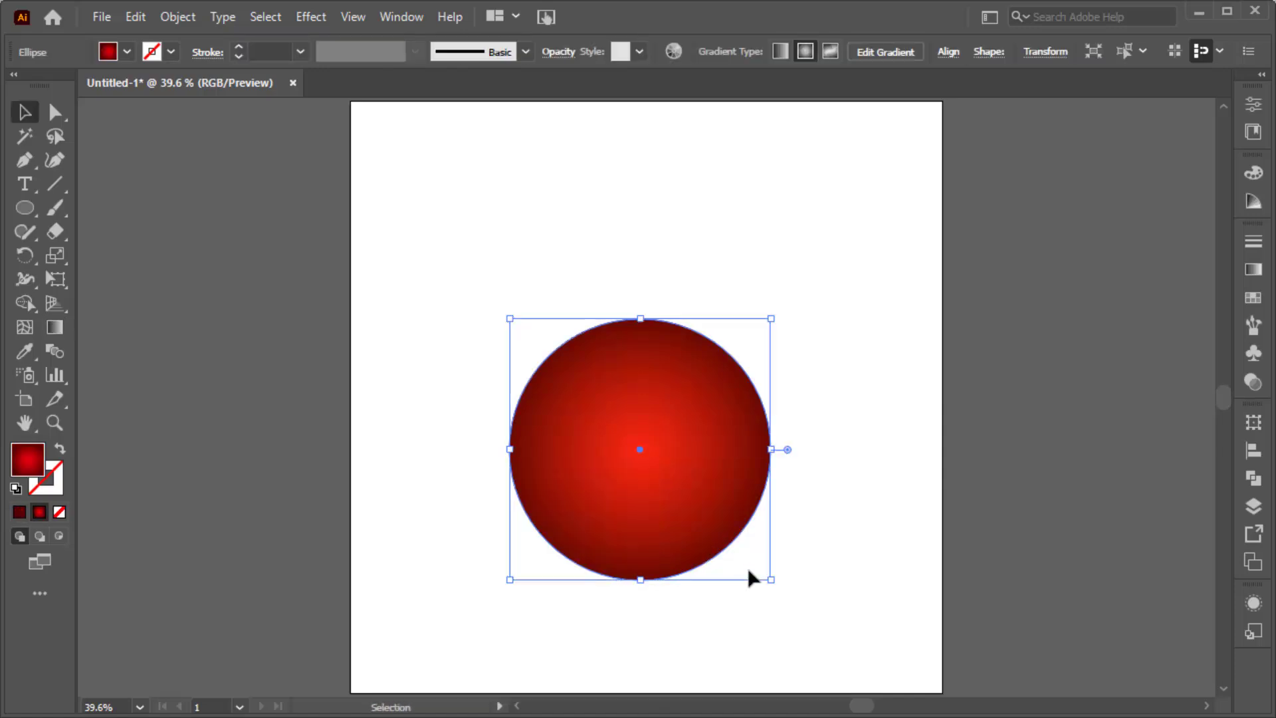
{"action": "left_click", "coordinate": [749, 570]}
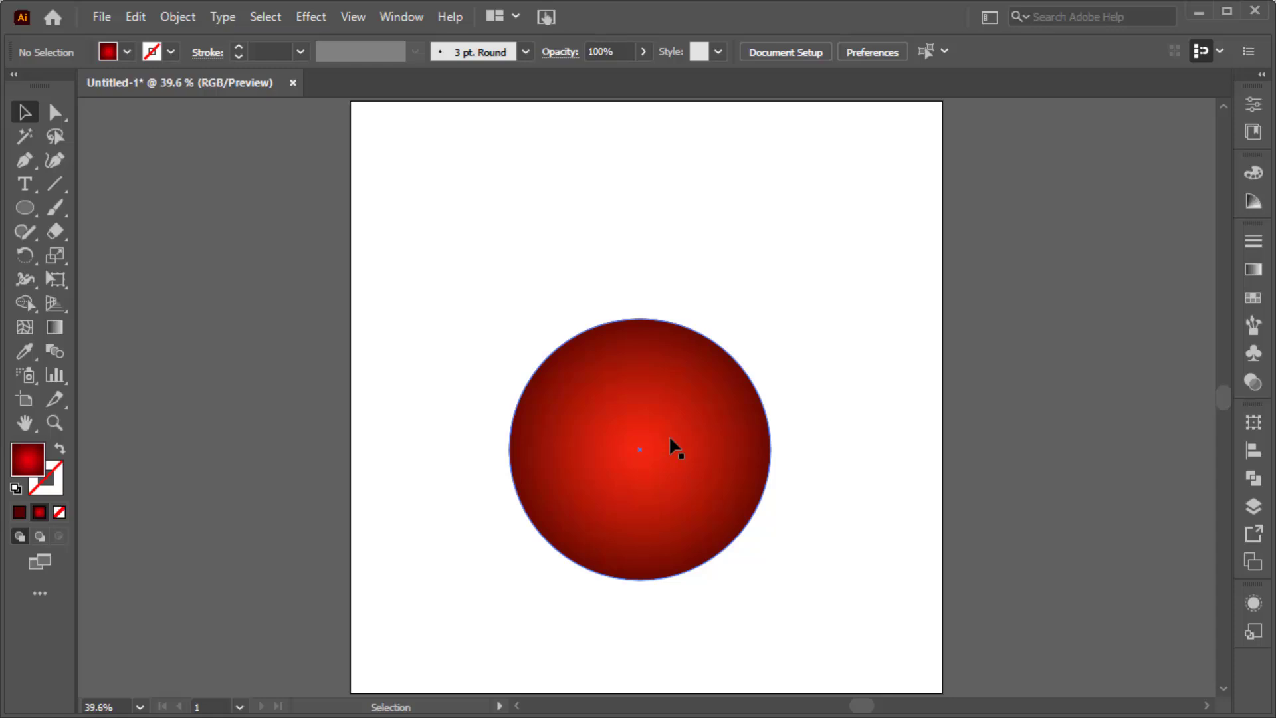
Draw a smaller circle overlapping the red circle's upper edge as the head, with a solid black fill and no stroke.
{"action": "key", "text": "l"}
{"action": "left_click_drag", "start_coordinate": [645, 331], "coordinate": [710, 330]}
{"action": "left_click", "coordinate": [15, 490]}
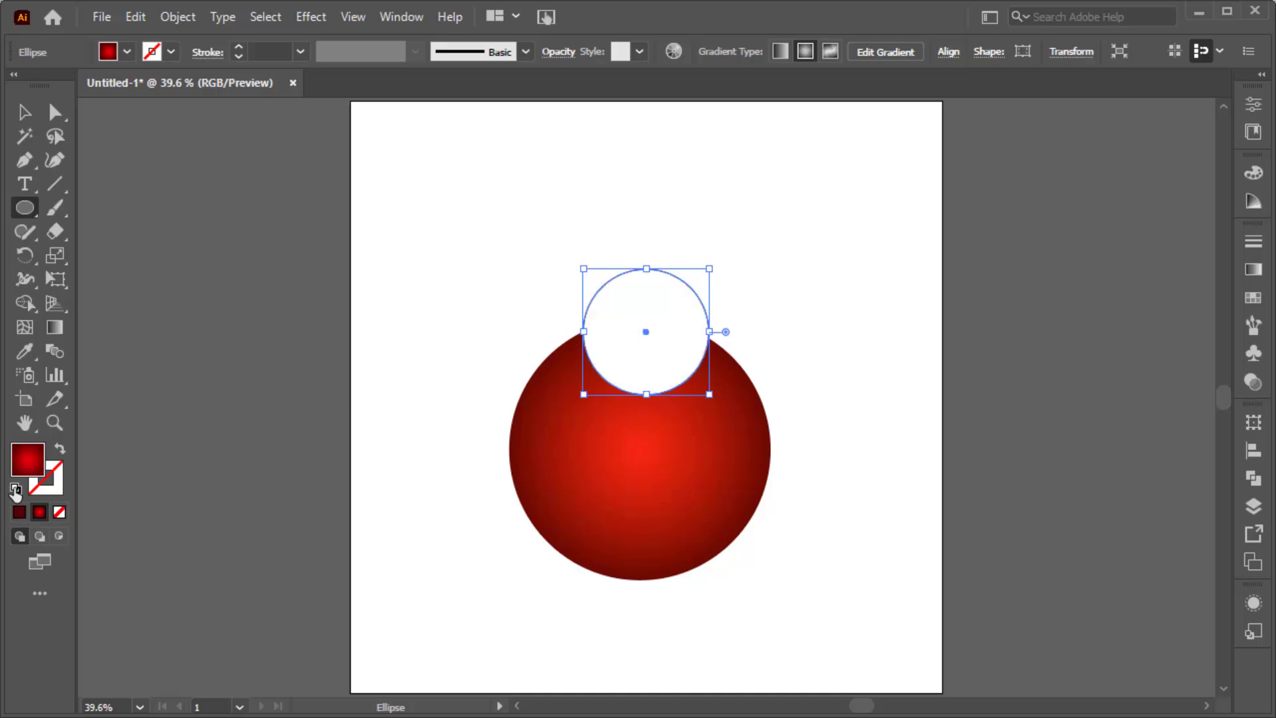
{"action": "left_click", "coordinate": [60, 449]}
{"action": "left_click", "coordinate": [58, 472]}
{"action": "left_click", "coordinate": [59, 512]}
{"action": "left_click", "coordinate": [20, 465]}
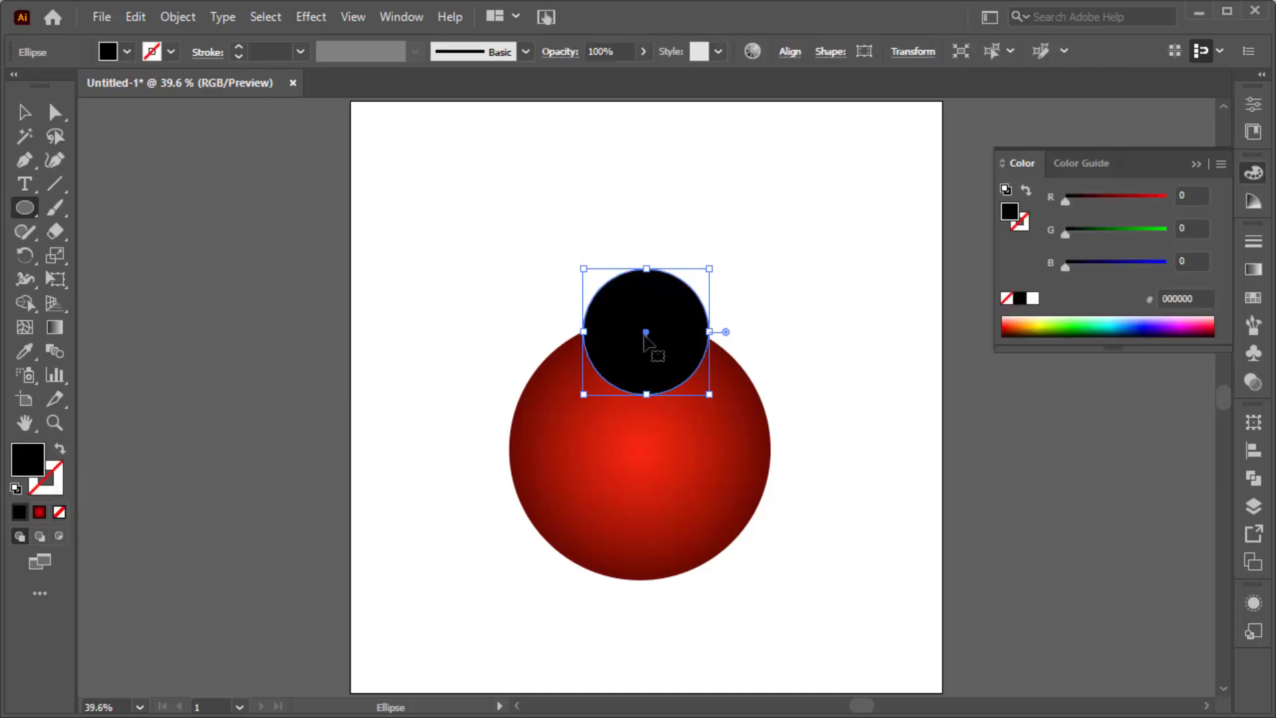
Send the black head circle behind the red body circle.
{"action": "key", "text": "v"}
{"action": "right_click", "coordinate": [651, 325]}
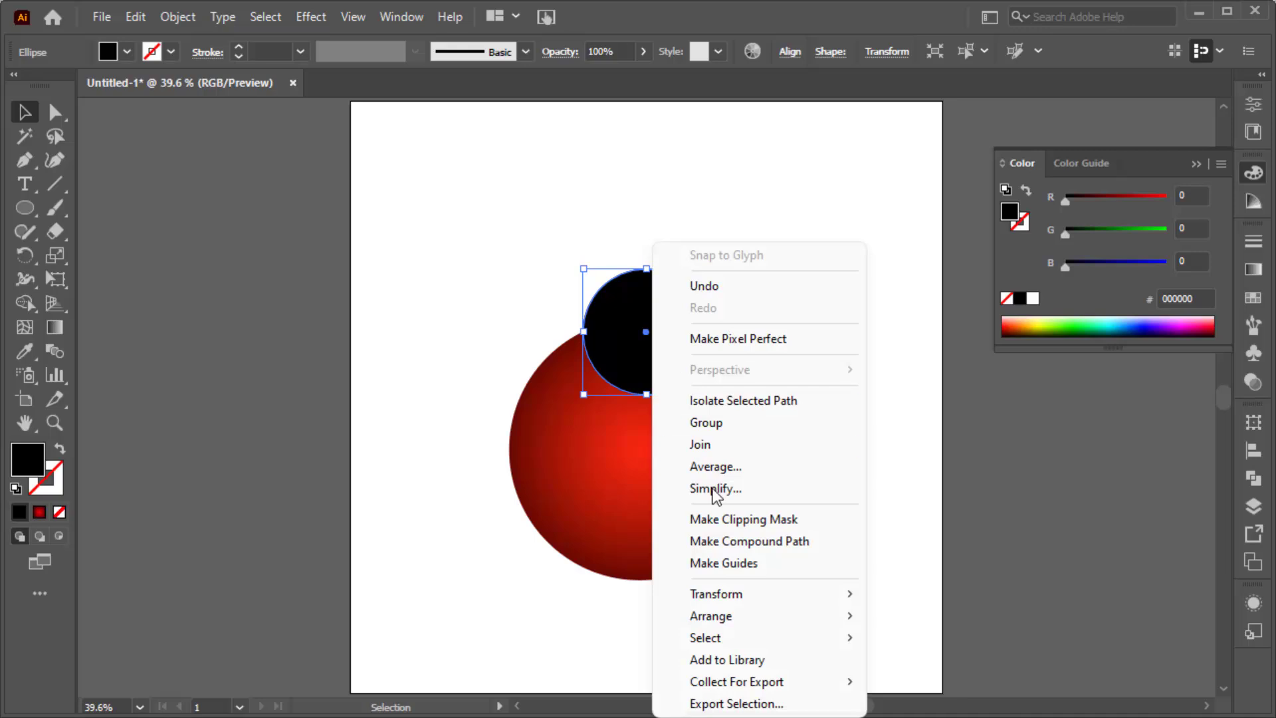
{"action": "mouse_move", "coordinate": [815, 611]}
{"action": "left_click", "coordinate": [957, 661]}
{"action": "left_click", "coordinate": [799, 371]}
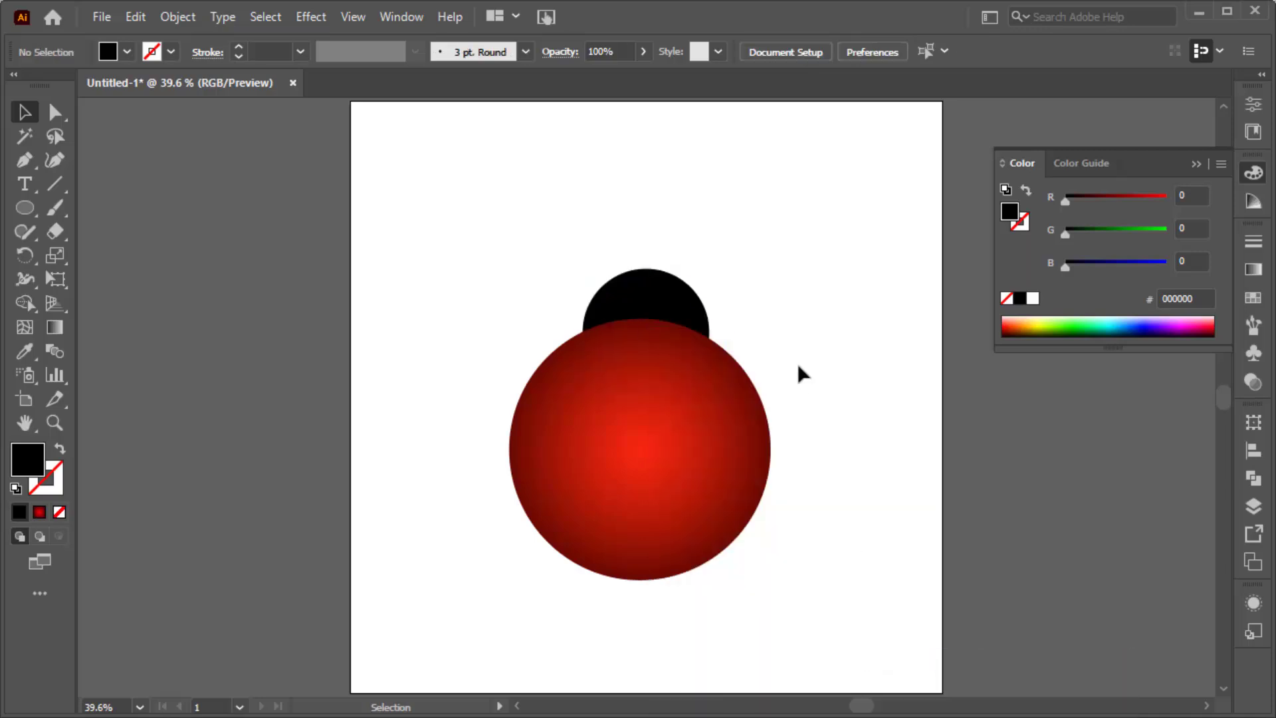
Raise the black head circle slightly and align it with the red body on their horizontal centers.
{"action": "left_click_drag", "start_coordinate": [661, 299], "coordinate": [660, 291]}
{"action": "left_click", "coordinate": [648, 440], "text": "shift"}
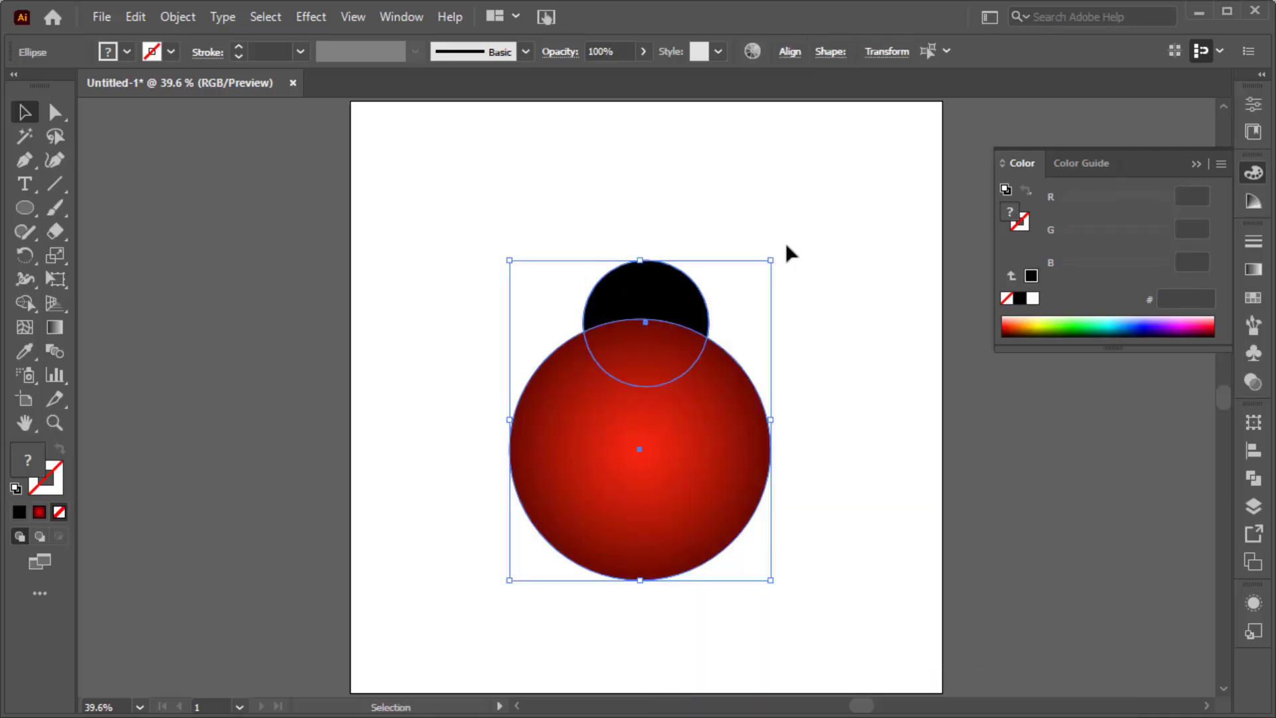
{"action": "left_click", "coordinate": [790, 51]}
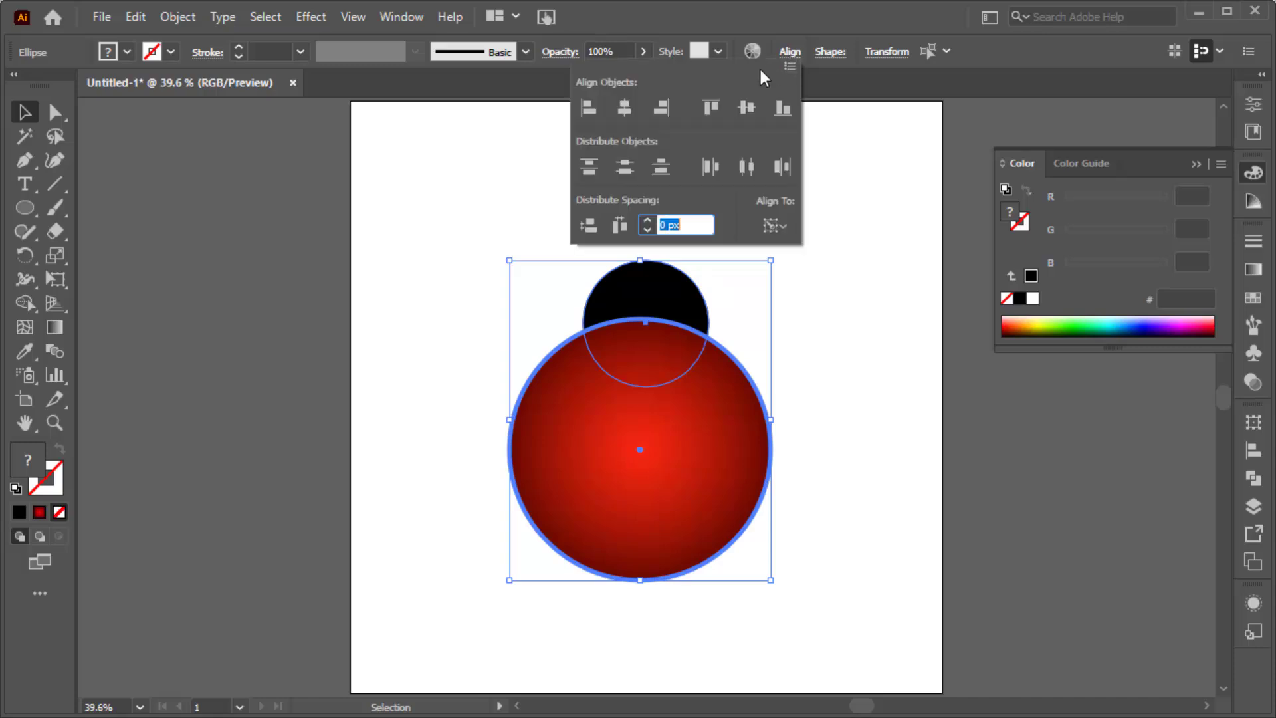
{"action": "left_click", "coordinate": [624, 108]}
{"action": "left_click", "coordinate": [846, 396]}
{"action": "left_click", "coordinate": [841, 400]}
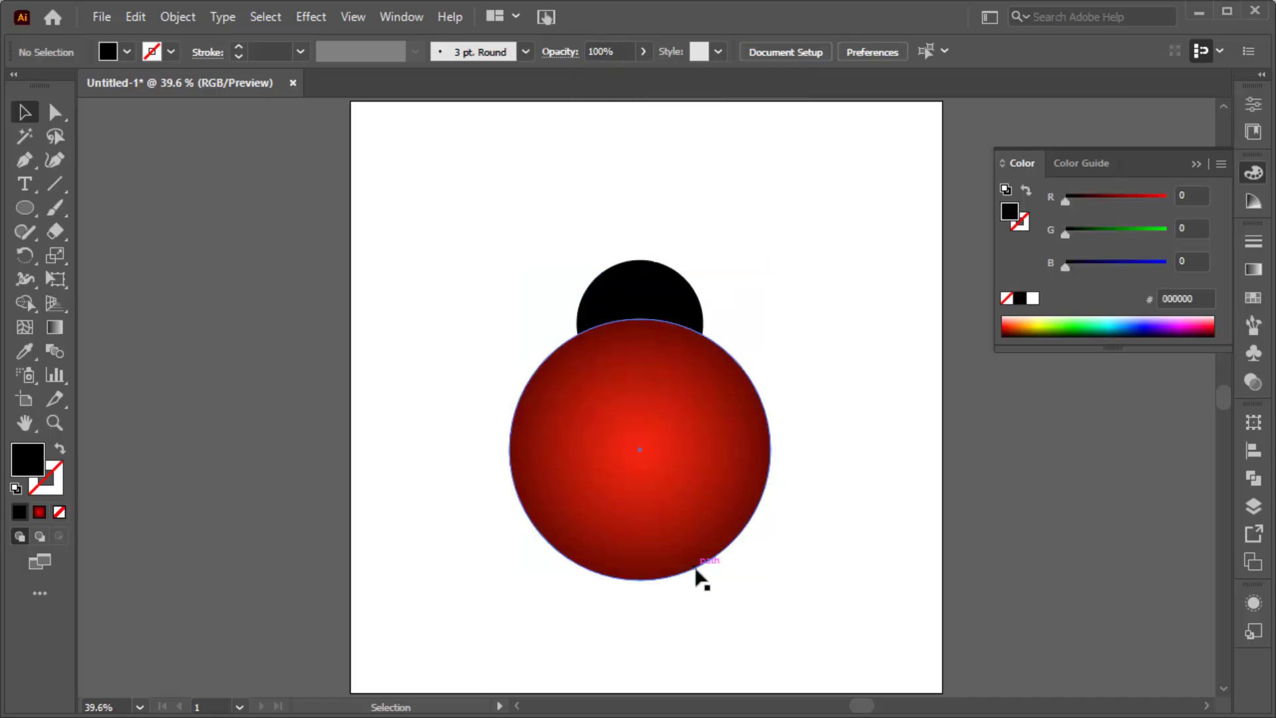
Draw a straight vertical line beside the body with the Pen tool, using no fill and an 11 pt black stroke.
{"action": "left_click", "coordinate": [25, 161]}
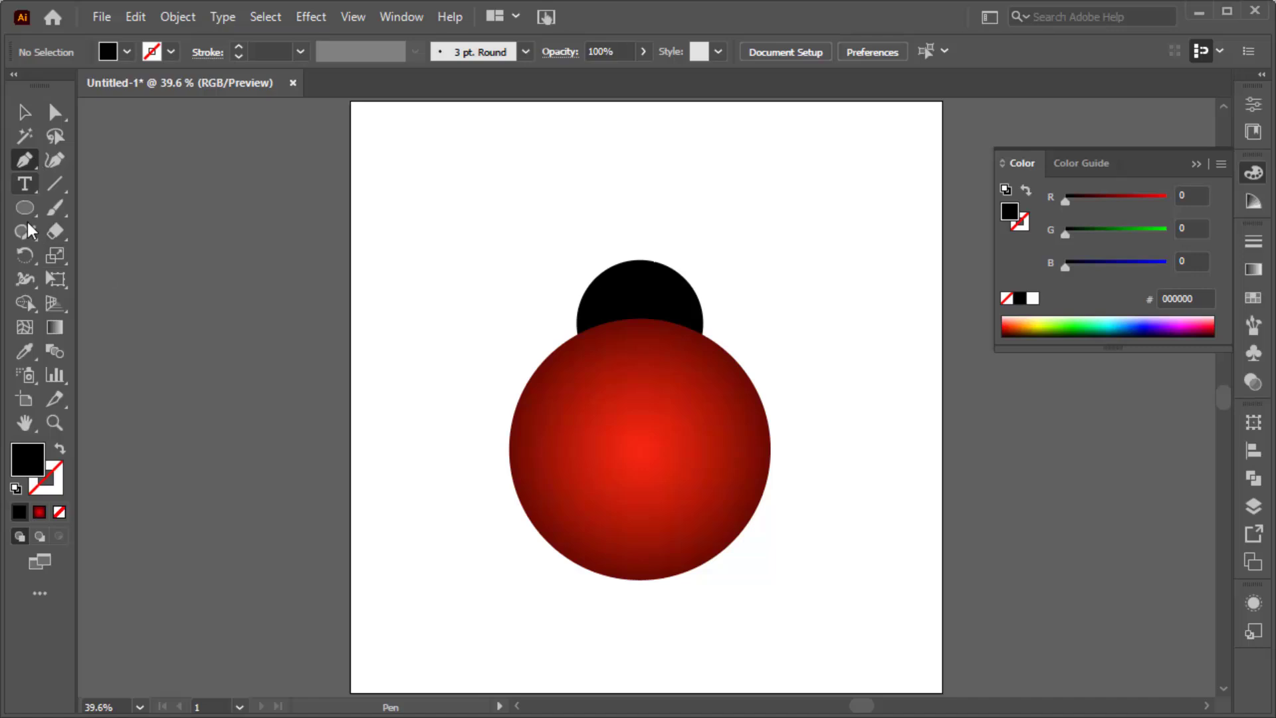
{"action": "left_click", "coordinate": [59, 452]}
{"action": "left_click", "coordinate": [470, 281]}
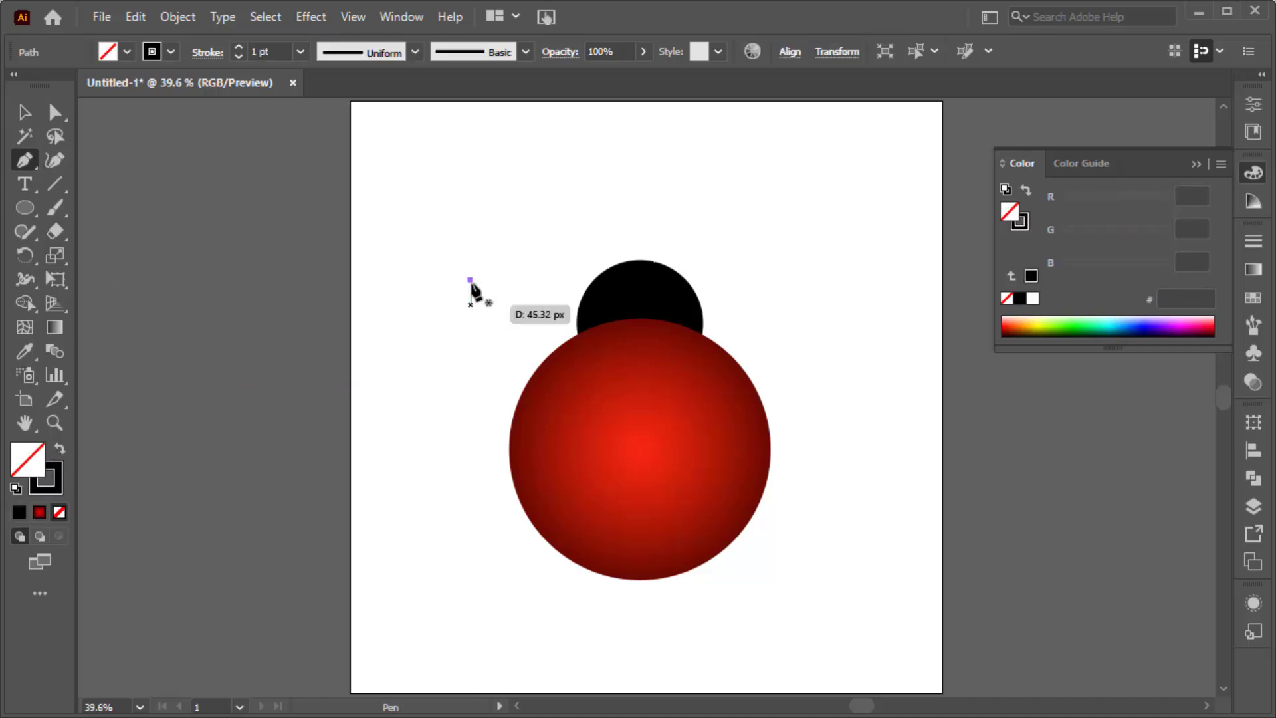
{"action": "left_click", "coordinate": [471, 478]}
{"action": "key", "text": "v"}
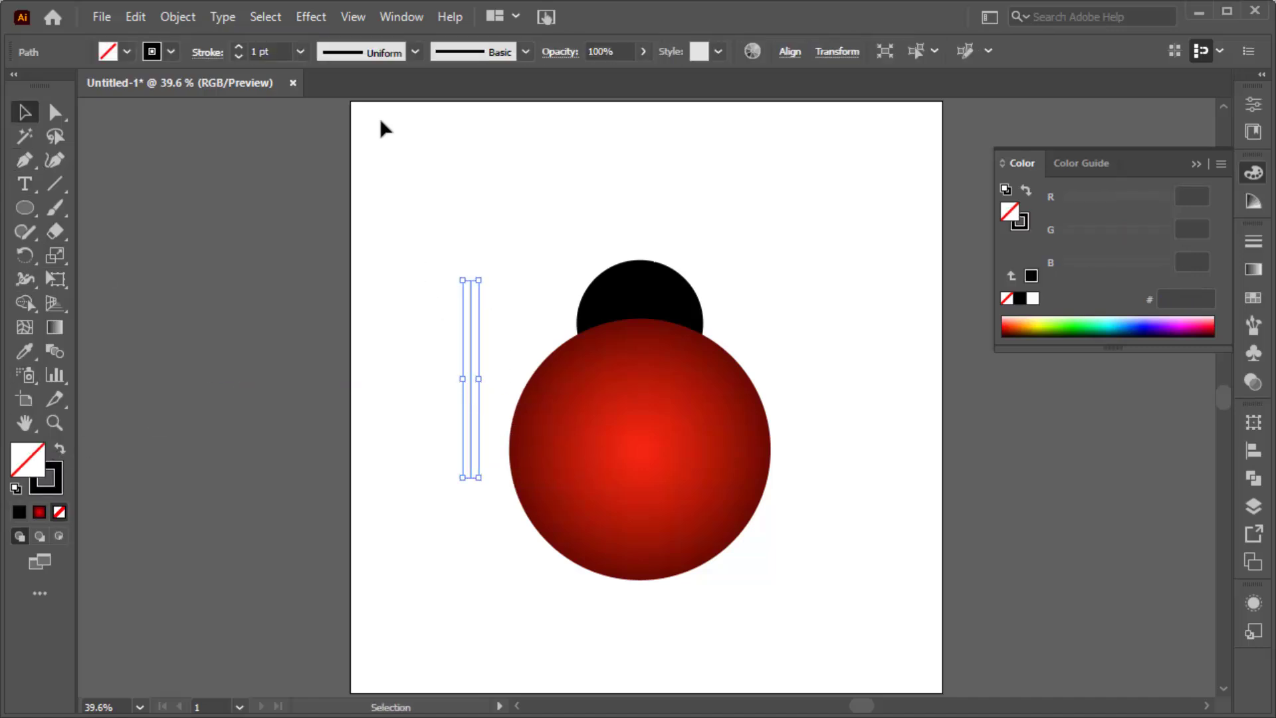
{"action": "left_click", "coordinate": [242, 48]}
{"action": "left_click", "coordinate": [242, 47]}
{"action": "left_click", "coordinate": [242, 48]}
{"action": "left_click", "coordinate": [242, 47]}
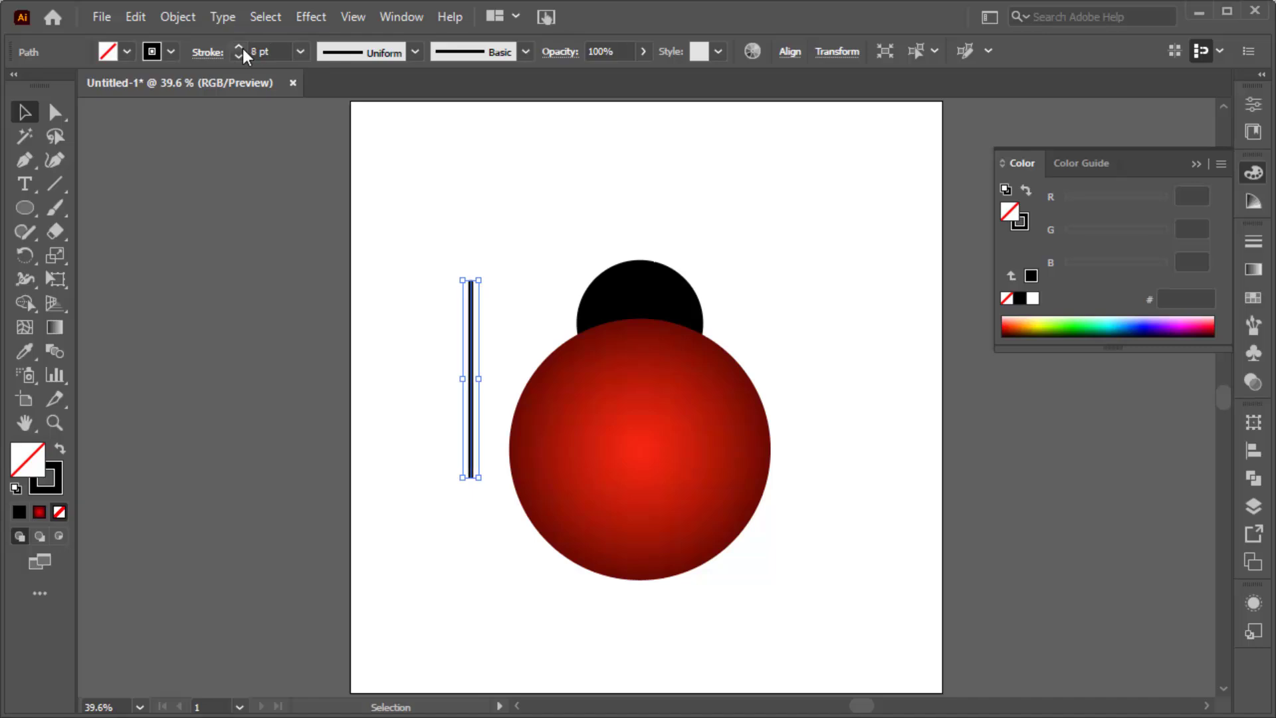
Move the vertical line onto the body's center and stretch it to span the red circle from upper to lower edge.
{"action": "left_click_drag", "start_coordinate": [468, 389], "coordinate": [641, 440]}
{"action": "left_click_drag", "start_coordinate": [640, 515], "coordinate": [637, 583]}
{"action": "left_click", "coordinate": [669, 613]}
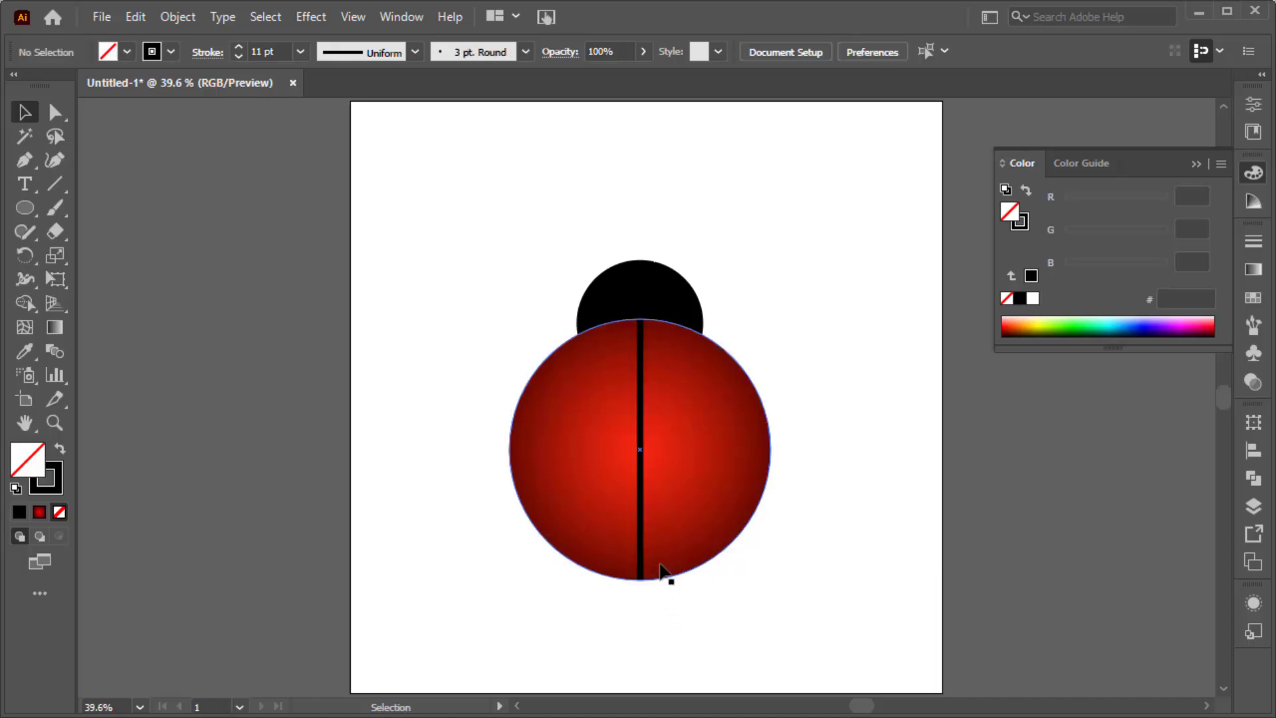
Draw a small circular spot on the left half of the body with a black fill and no stroke.
{"action": "key", "text": "l"}
{"action": "left_click_drag", "start_coordinate": [576, 435], "coordinate": [599, 473]}
{"action": "left_click", "coordinate": [60, 450]}
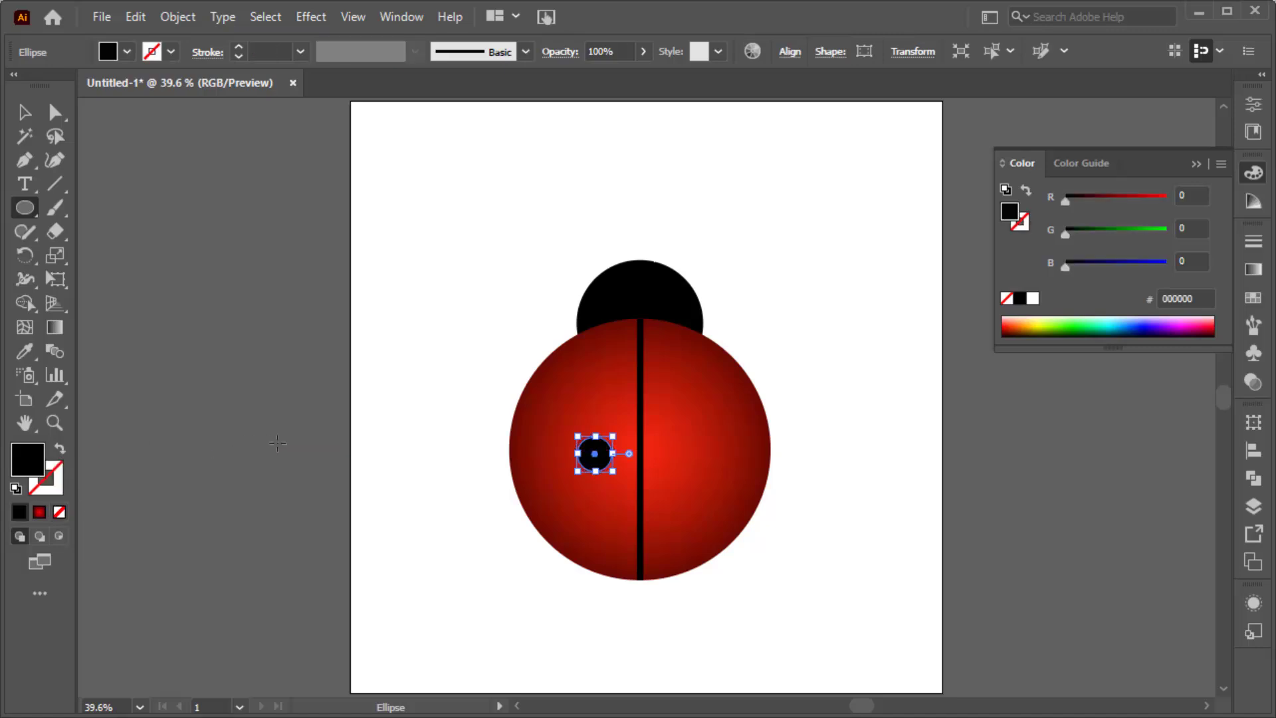
Duplicate the black spot across the left half of the body to make five spots, scaling the copies to varied sizes.
{"action": "key", "text": "v"}
{"action": "left_click_drag", "start_coordinate": [606, 461], "coordinate": [564, 499]}
{"action": "left_click_drag", "start_coordinate": [592, 452], "coordinate": [614, 372]}
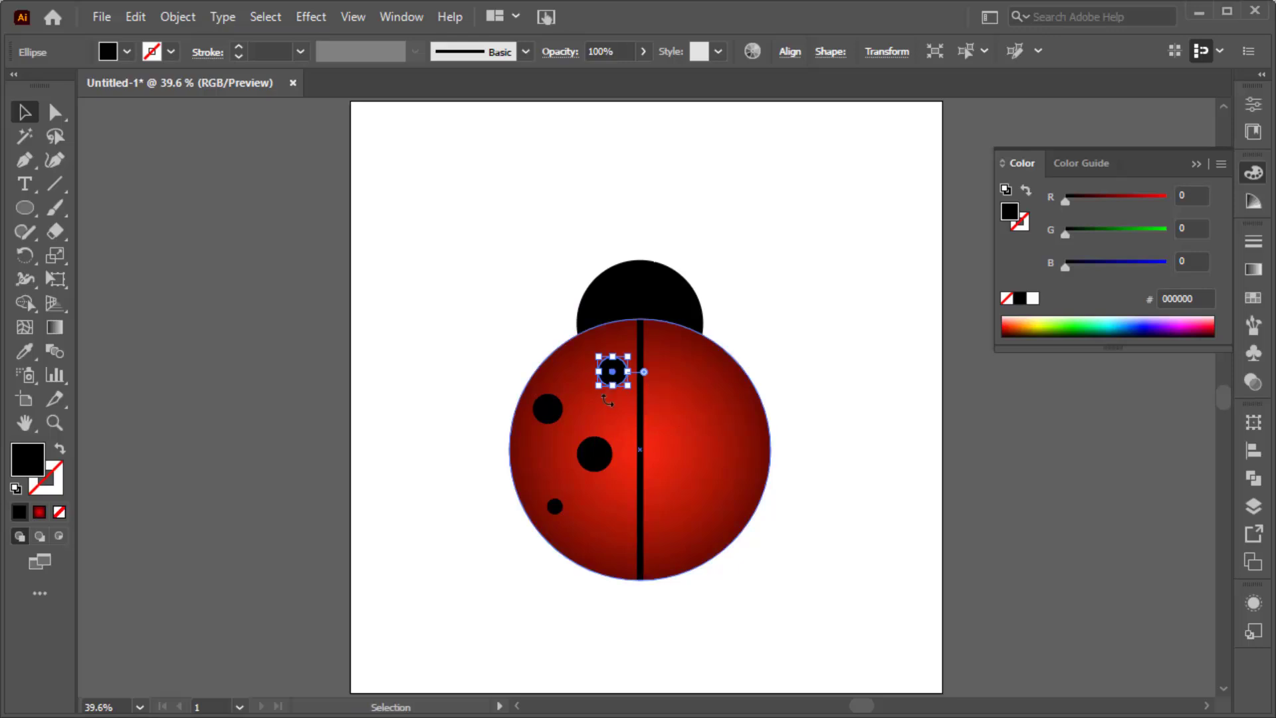
{"action": "left_click_drag", "start_coordinate": [553, 422], "coordinate": [622, 553]}
{"action": "scroll", "coordinate": [621, 555], "scroll_direction": "up", "scroll_amount": 2}
{"action": "left_click_drag", "start_coordinate": [637, 503], "coordinate": [624, 514]}
Shrink the spot near the body's upper-left edge slightly and deselect it.
{"action": "left_click", "coordinate": [477, 324]}
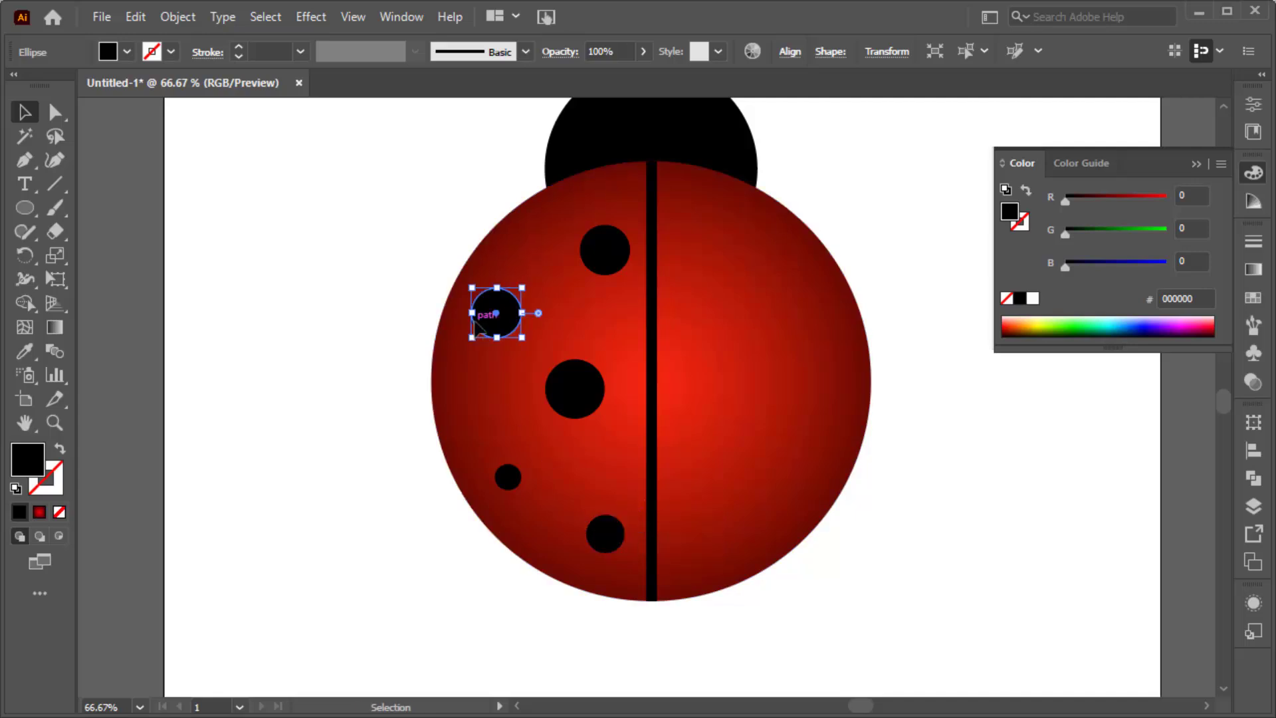
{"action": "left_click_drag", "start_coordinate": [522, 288], "coordinate": [513, 295]}
{"action": "left_click", "coordinate": [419, 213]}
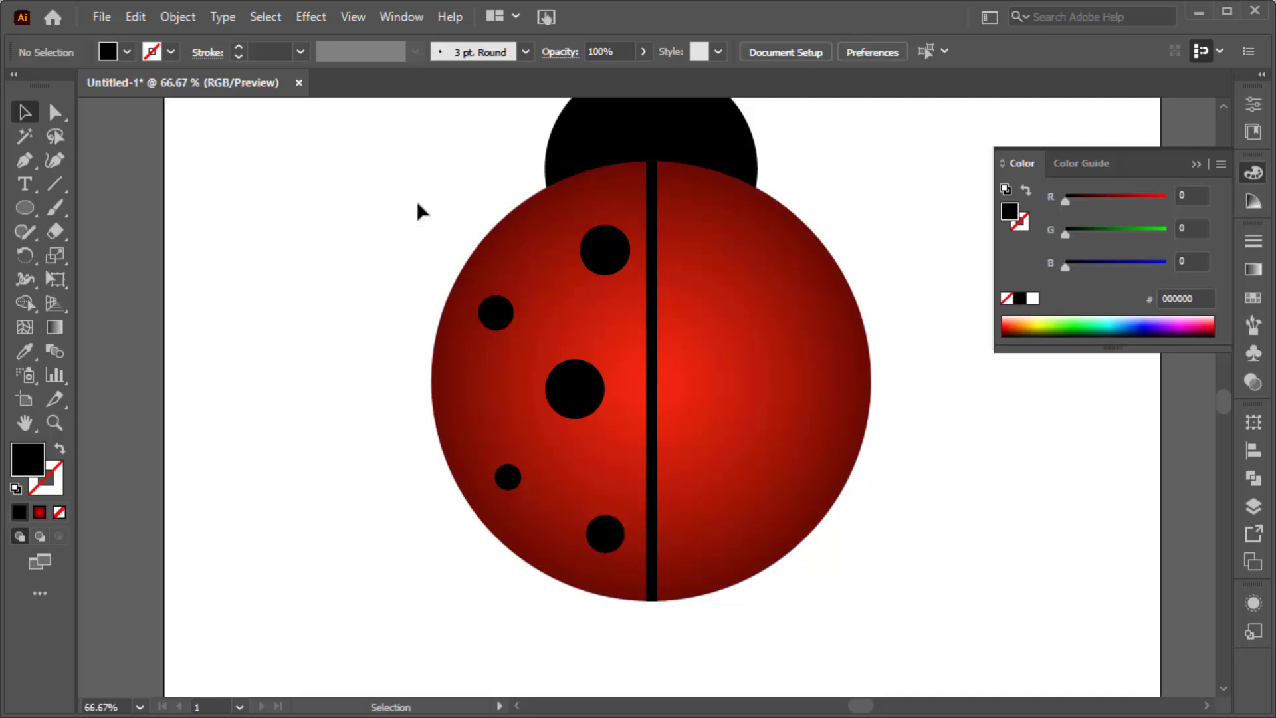
Reflect a copy of the five left spots across the vertical axis at the body's center line.
{"action": "left_click_drag", "start_coordinate": [629, 600], "coordinate": [628, 601]}
{"action": "left_click", "coordinate": [564, 473], "text": "shift"}
{"action": "left_click", "coordinate": [622, 160], "text": "shift"}
{"action": "left_click_drag", "start_coordinate": [35, 261], "coordinate": [106, 277]}
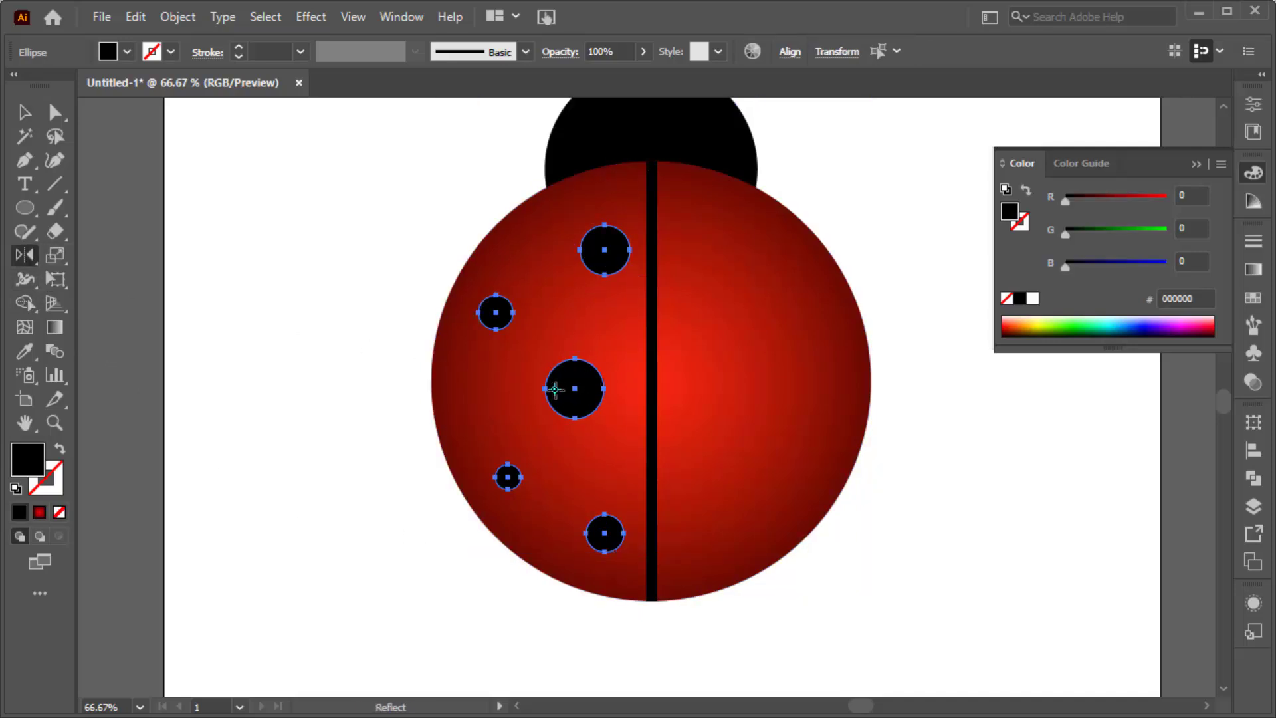
{"action": "left_click", "coordinate": [653, 377], "text": "alt"}
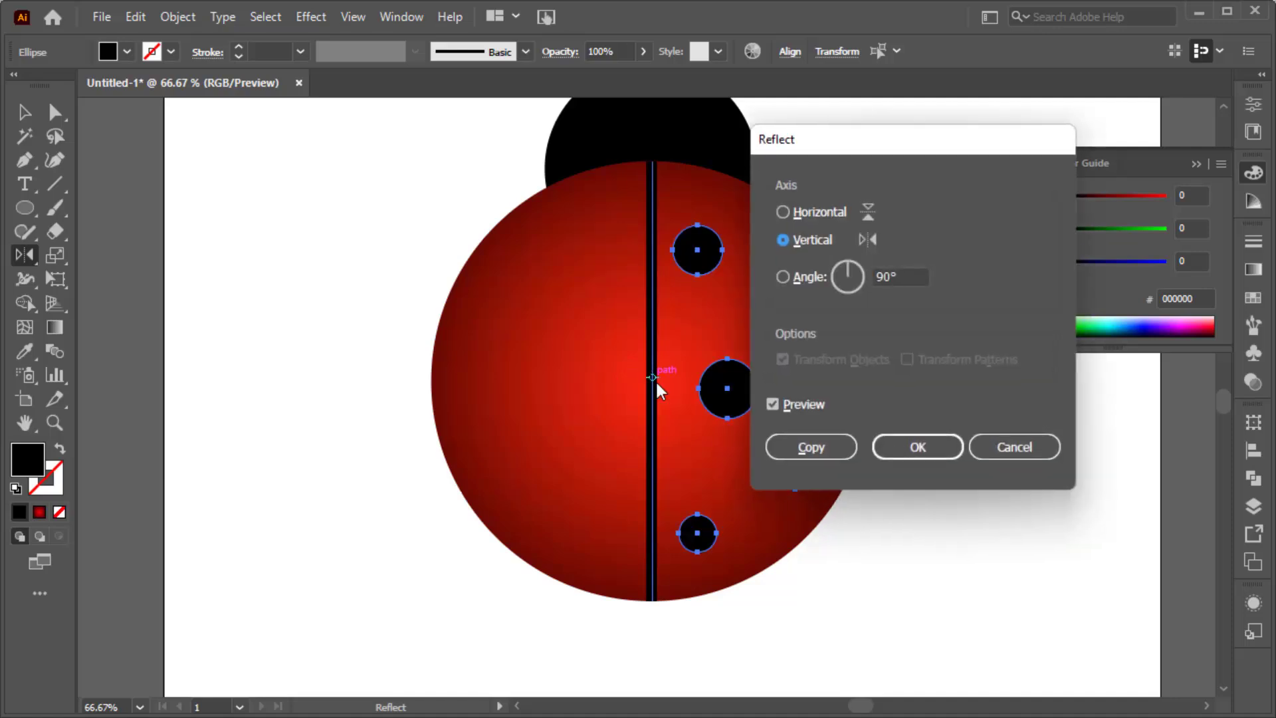
{"action": "left_click", "coordinate": [793, 445]}
{"action": "left_click", "coordinate": [1195, 163]}
{"action": "left_click", "coordinate": [1037, 279], "text": "ctrl"}
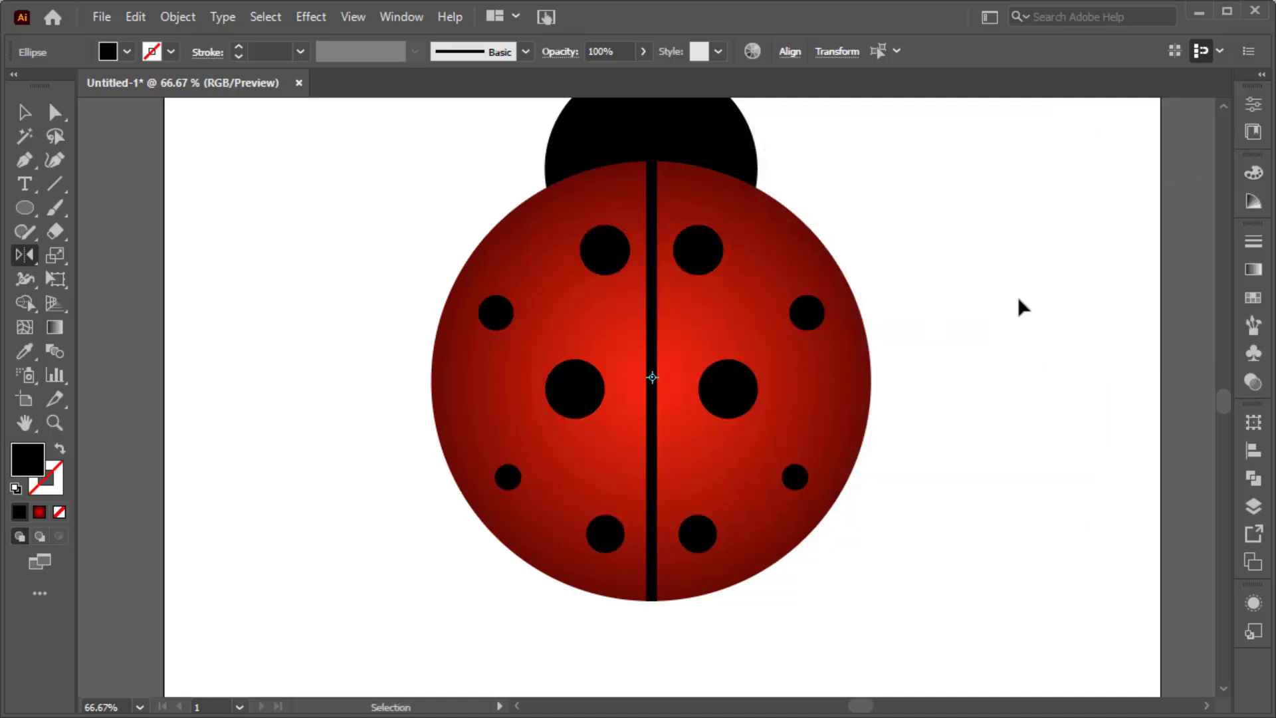
Draw a small circle beside the head for an eye and fill it with white.
{"action": "key", "text": "v"}
{"action": "left_click_drag", "start_coordinate": [1021, 307], "coordinate": [991, 530]}
{"action": "left_click_drag", "start_coordinate": [933, 407], "coordinate": [942, 432]}
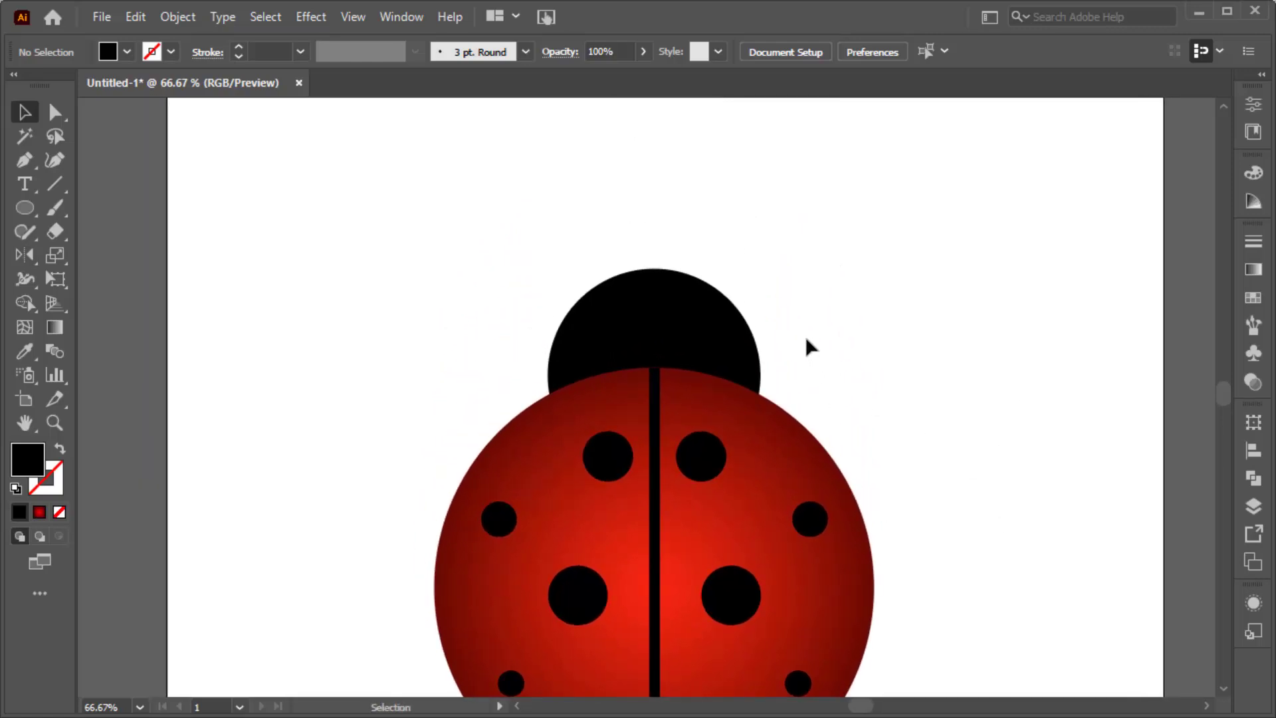
{"action": "key", "text": "l"}
{"action": "left_click_drag", "start_coordinate": [742, 269], "coordinate": [774, 298]}
{"action": "double_click", "coordinate": [27, 459]}
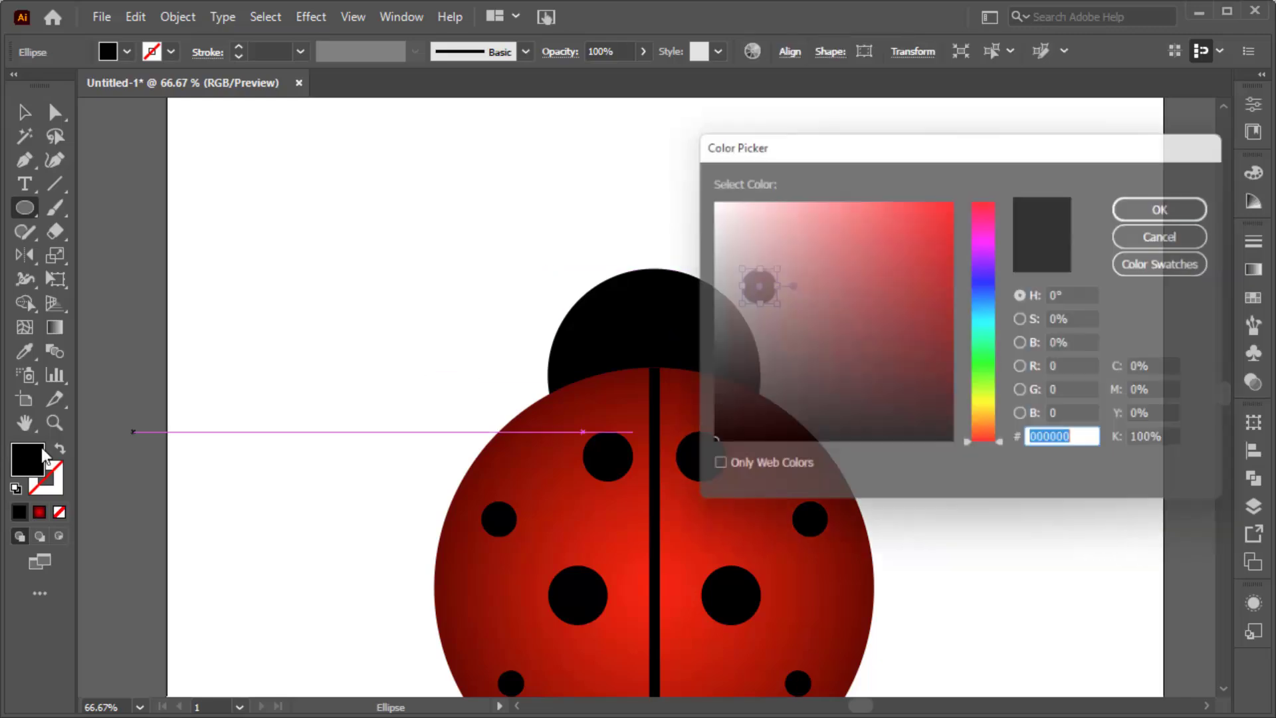
{"action": "left_click", "coordinate": [706, 198]}
{"action": "left_click", "coordinate": [1140, 206]}
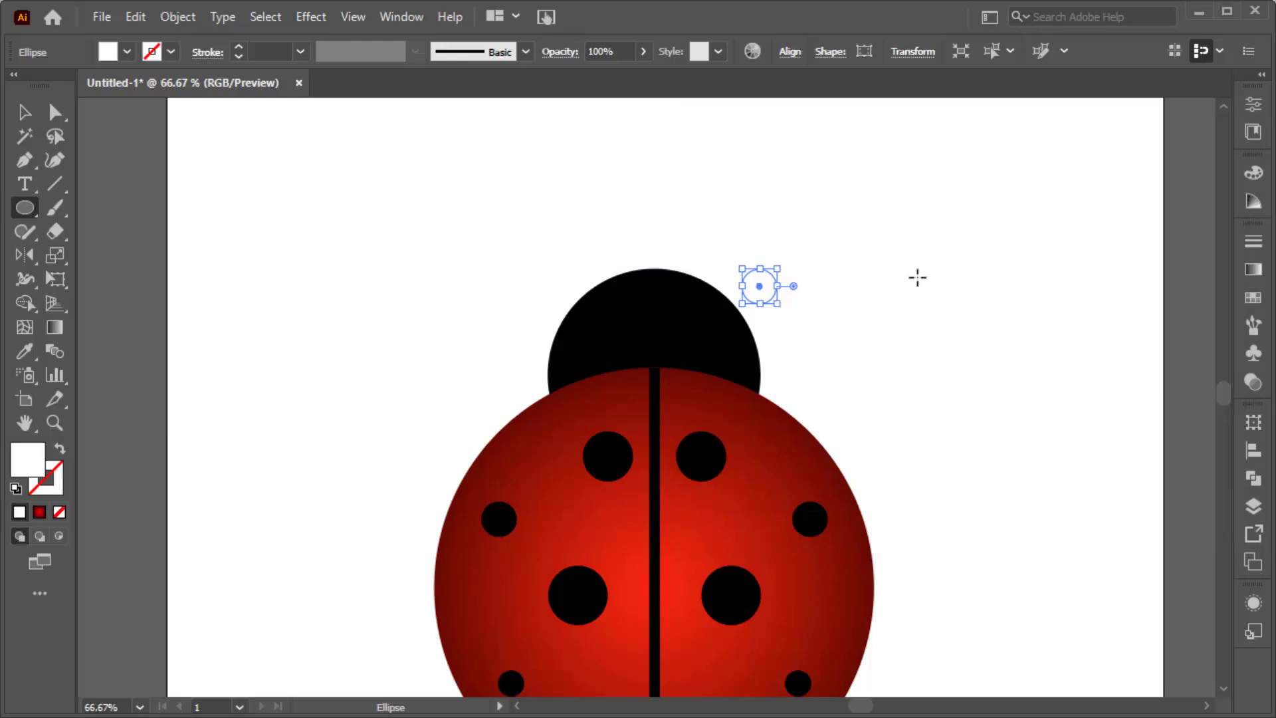
Place the white circle on the head, duplicate it as a second eye level with the first, and group both eyes.
{"action": "key", "text": "v"}
{"action": "left_click_drag", "start_coordinate": [762, 291], "coordinate": [452, 339]}
{"action": "scroll", "coordinate": [710, 332], "scroll_direction": "up", "scroll_amount": 2}
{"action": "left_click", "coordinate": [652, 333], "text": "shift"}
{"action": "key", "text": "ctrl+g"}
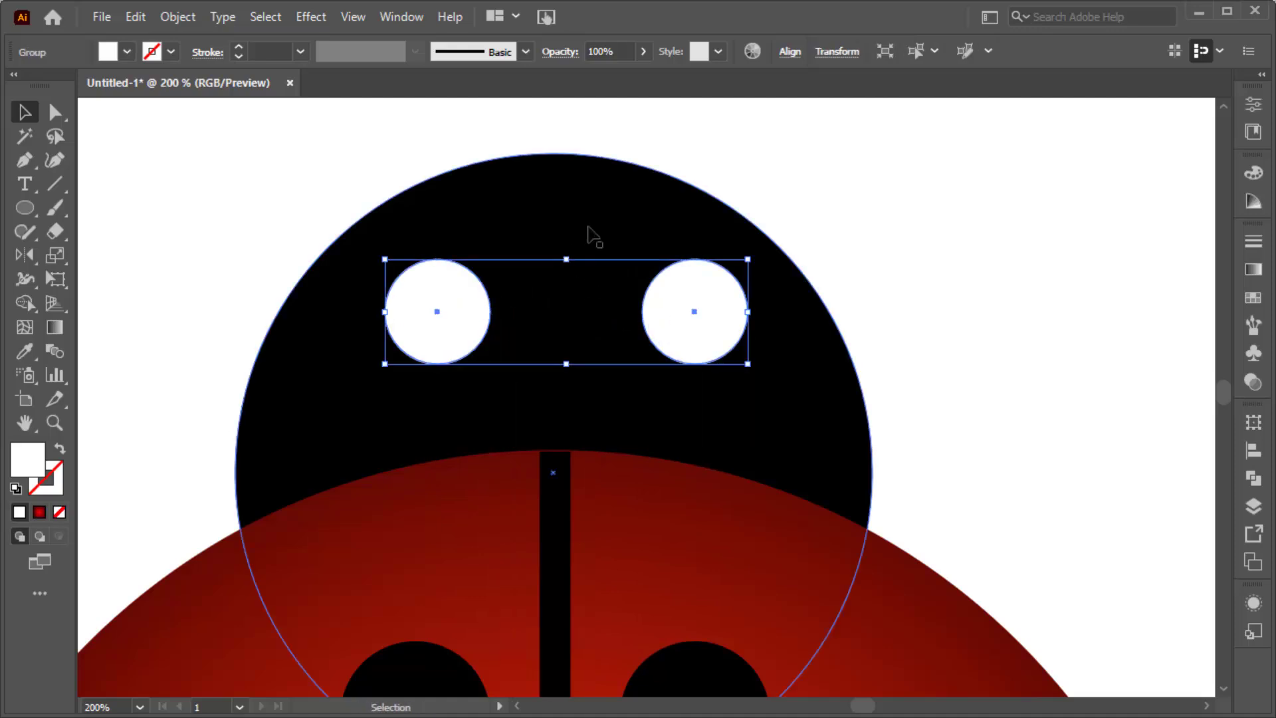
Align the grouped eyes with the black head on their horizontal centers.
{"action": "left_click", "coordinate": [593, 224], "text": "shift"}
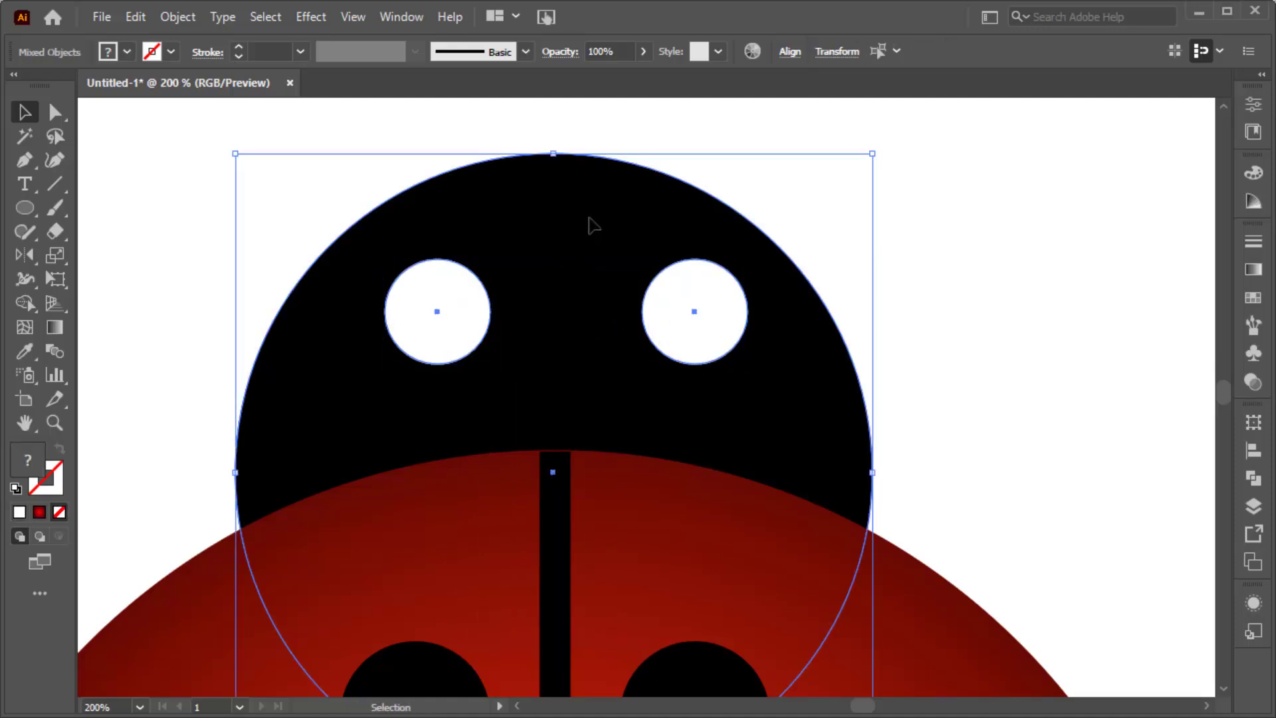
{"action": "left_click", "coordinate": [788, 53]}
{"action": "left_click", "coordinate": [635, 109]}
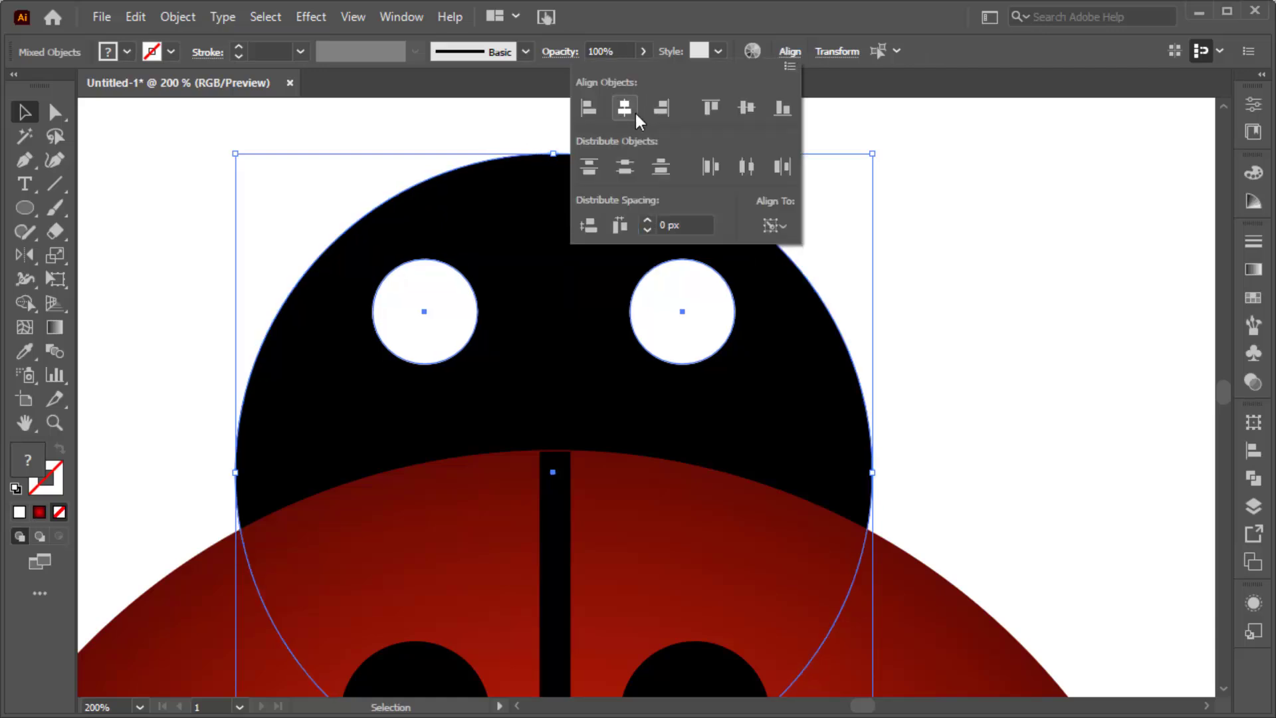
{"action": "key", "text": "ctrl+0"}
{"action": "left_click", "coordinate": [801, 339]}
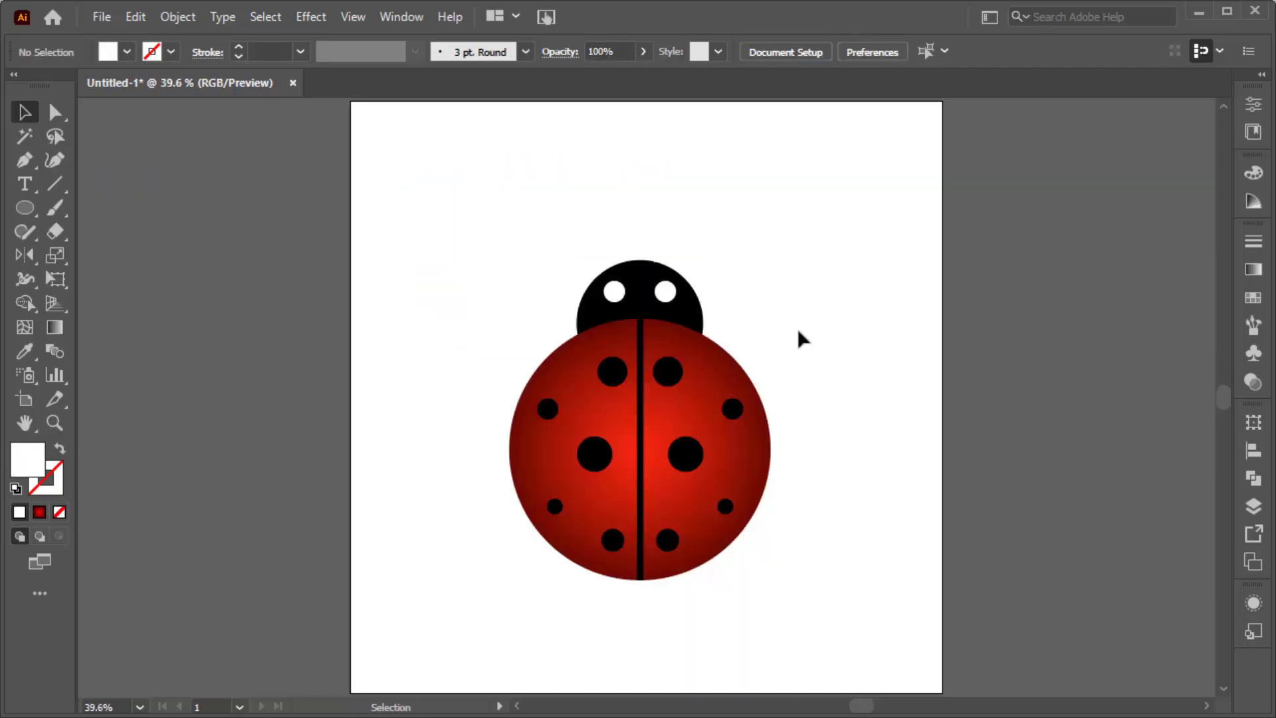
Draw a curved antenna rising rightward from the top of the head with the Pen tool, using a black stroke and no fill.
{"action": "key", "text": "p"}
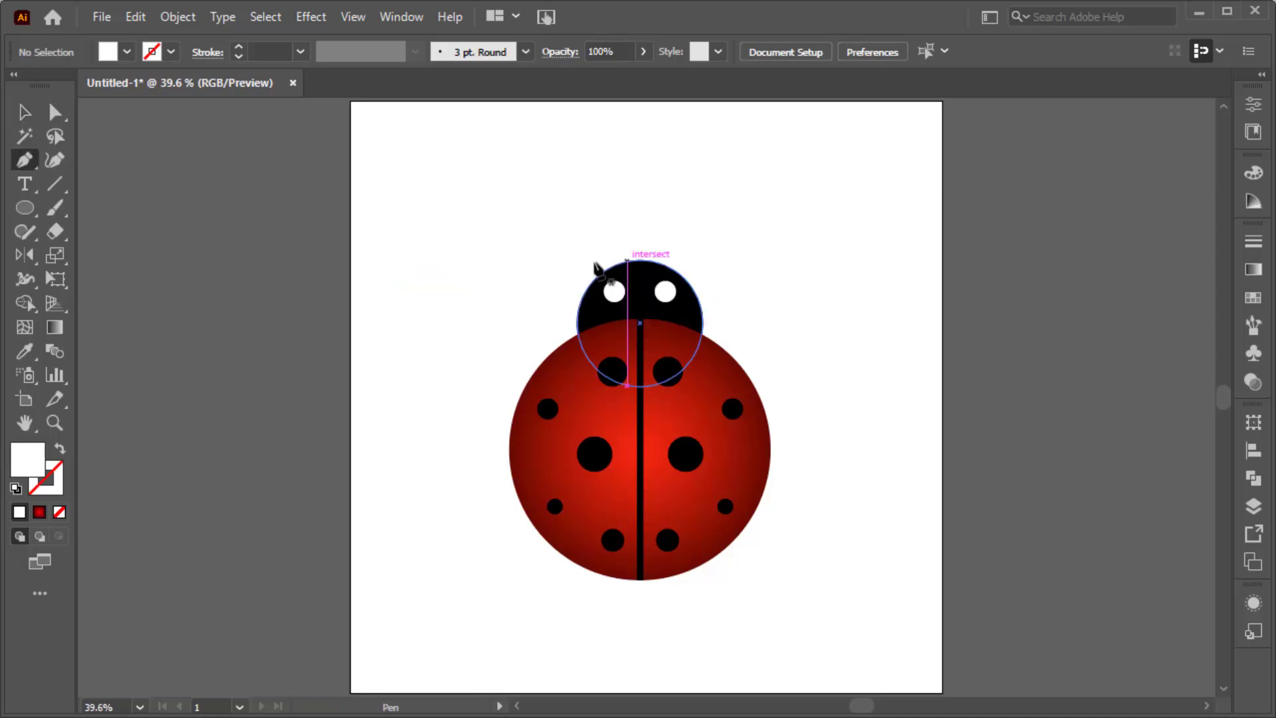
{"action": "scroll", "coordinate": [627, 263], "scroll_direction": "up", "scroll_amount": 4}
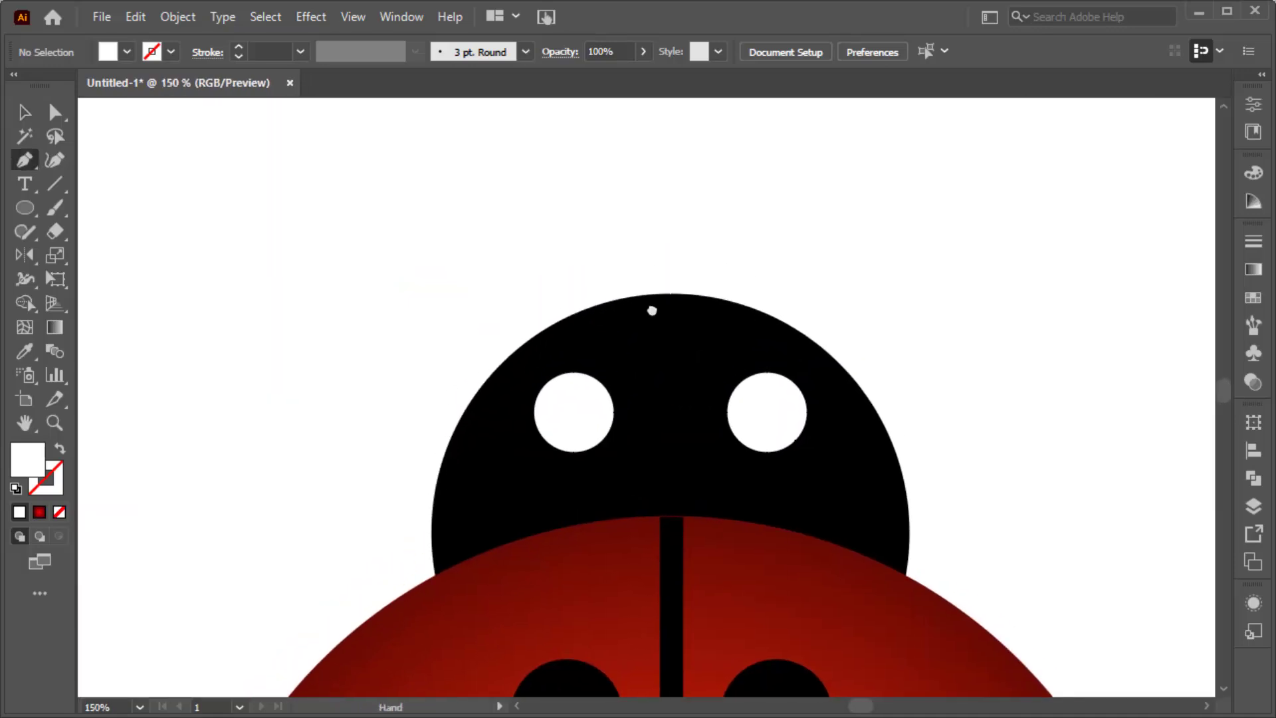
{"action": "key", "text": "d"}
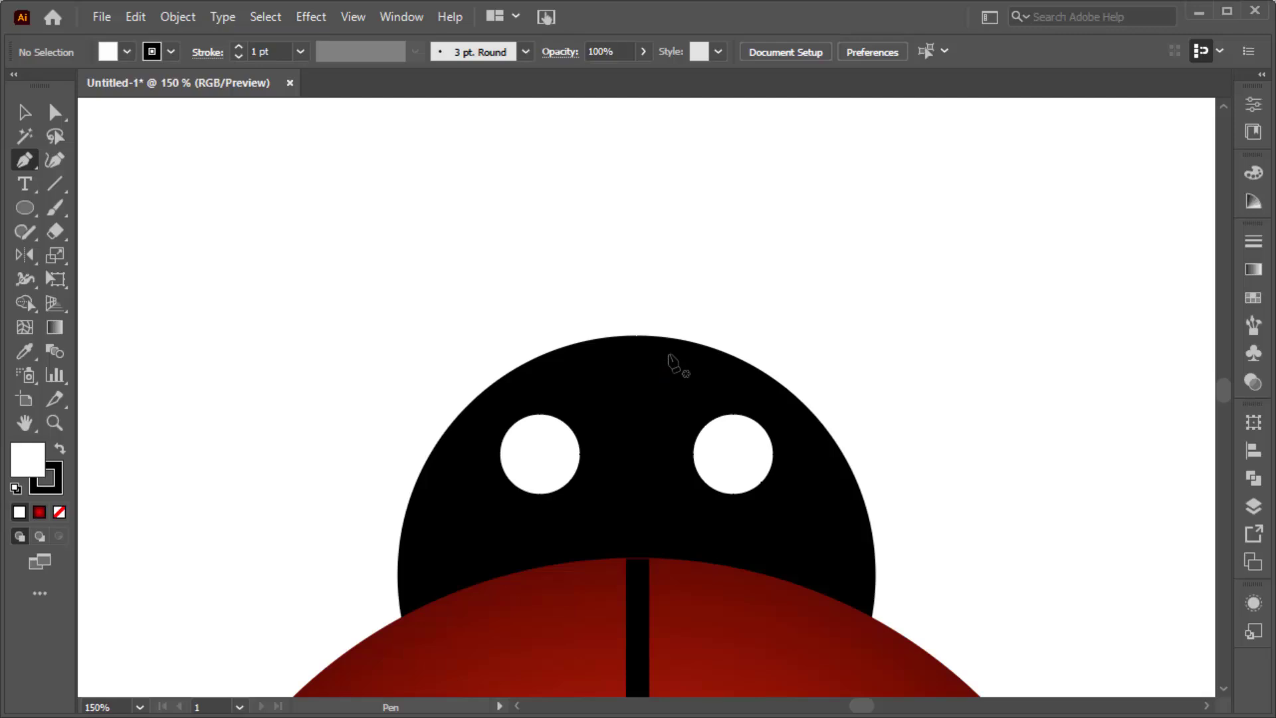
{"action": "left_click_drag", "start_coordinate": [670, 358], "coordinate": [654, 399]}
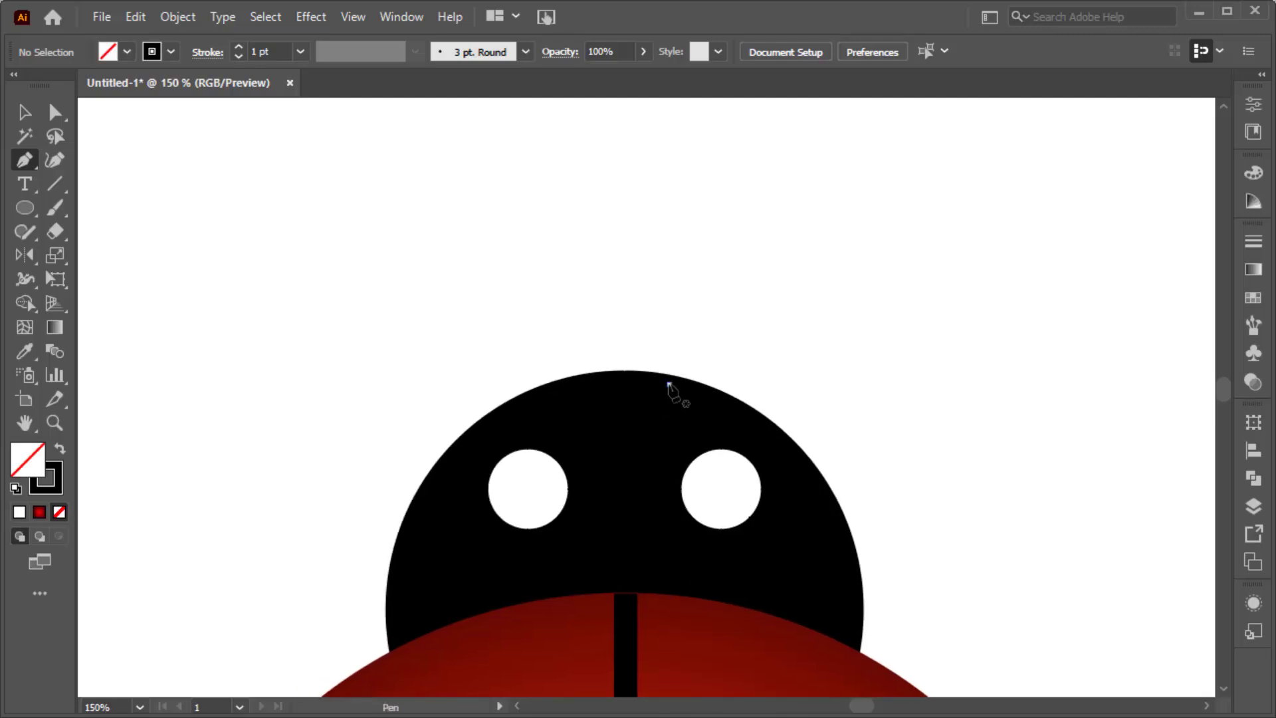
{"action": "left_click", "coordinate": [669, 385]}
{"action": "left_click_drag", "start_coordinate": [790, 273], "coordinate": [898, 254]}
{"action": "key", "text": "v"}
{"action": "left_click", "coordinate": [872, 298]}
{"action": "left_click", "coordinate": [753, 292]}
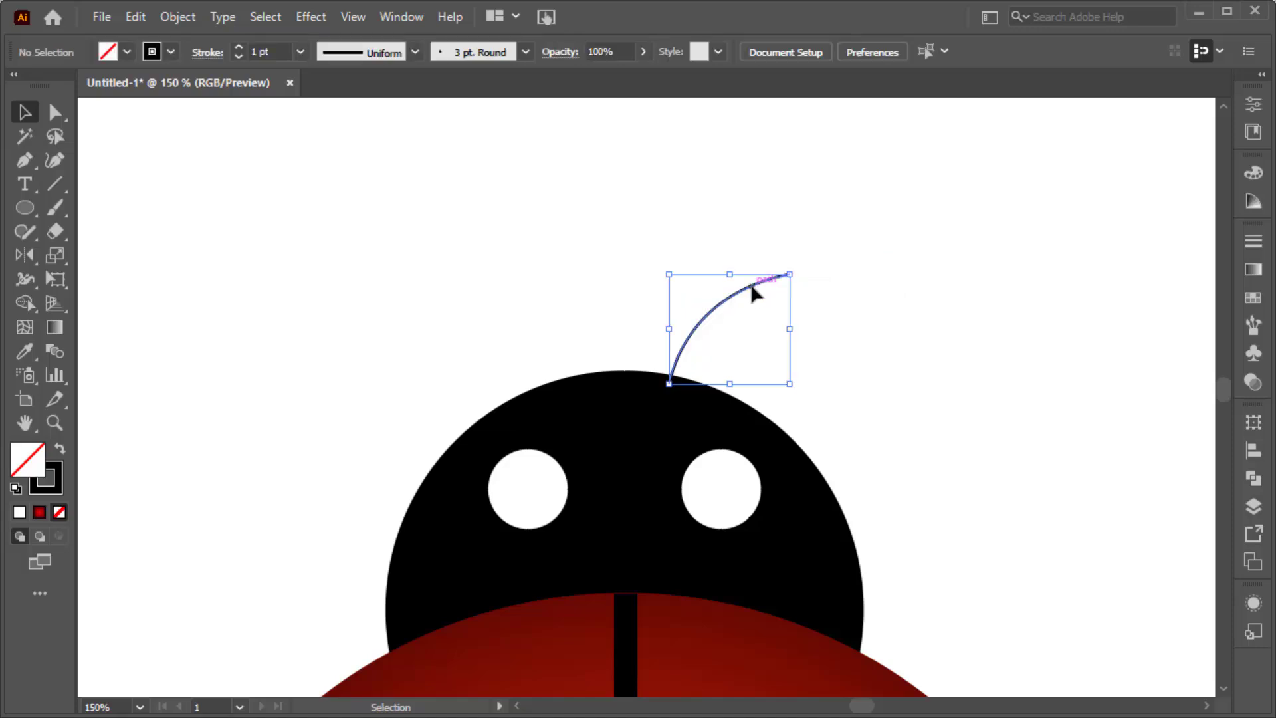
Thicken the stroke of the curved antenna on top of the head.
{"action": "left_click", "coordinate": [239, 47]}
{"action": "left_click", "coordinate": [238, 46]}
{"action": "left_click", "coordinate": [239, 47]}
{"action": "left_click", "coordinate": [238, 46]}
Draw a small circle at the antenna's outer tip and give it a black fill with no stroke.
{"action": "key", "text": "l"}
{"action": "left_click_drag", "start_coordinate": [780, 253], "coordinate": [836, 306]}
{"action": "key", "text": "shift+x"}
{"action": "key", "text": "v"}
Reflect a copy of the antenna and its tip circle across the vertical axis through the body's center line.
{"action": "left_click_drag", "start_coordinate": [713, 241], "coordinate": [840, 321]}
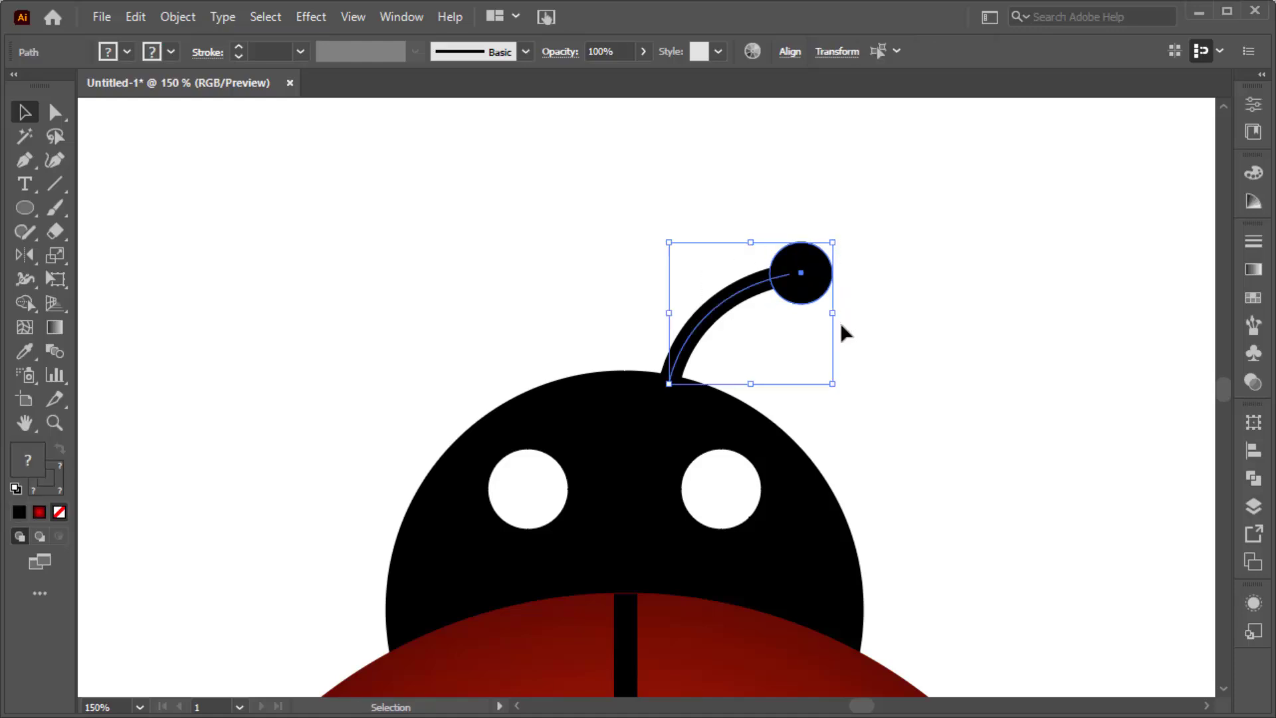
{"action": "left_click", "coordinate": [25, 255]}
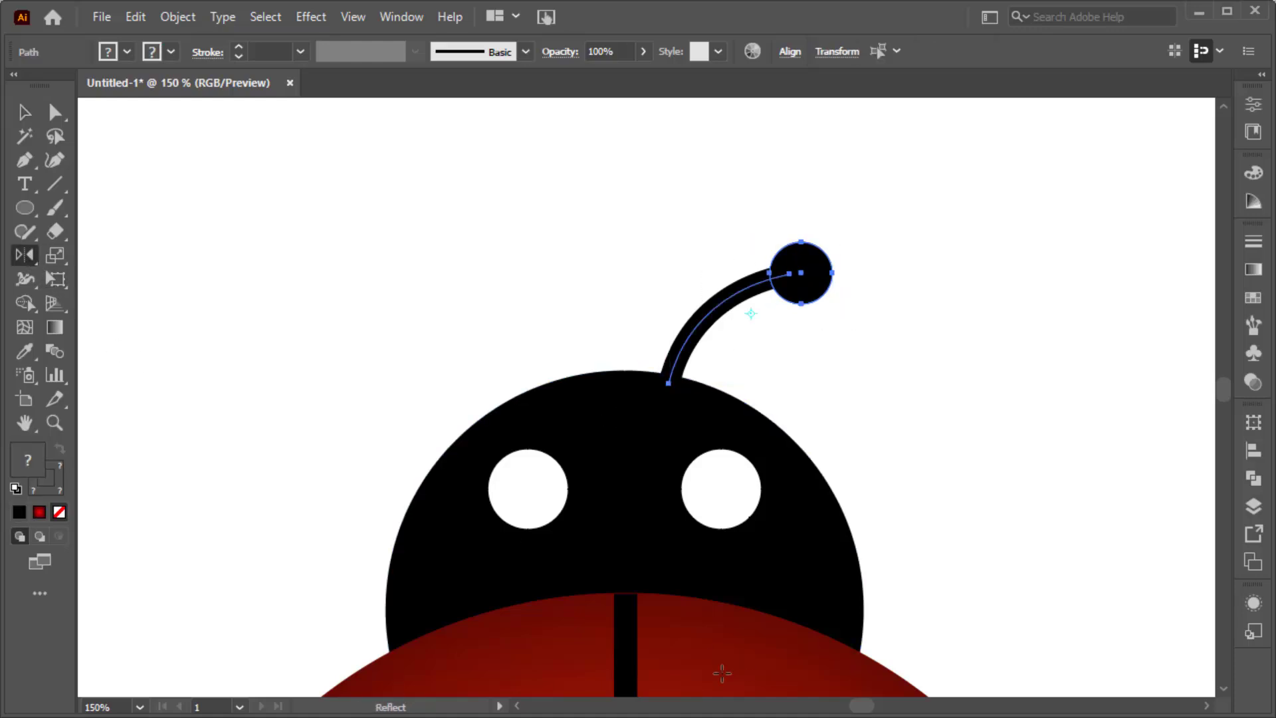
{"action": "left_click", "coordinate": [627, 627], "text": "alt"}
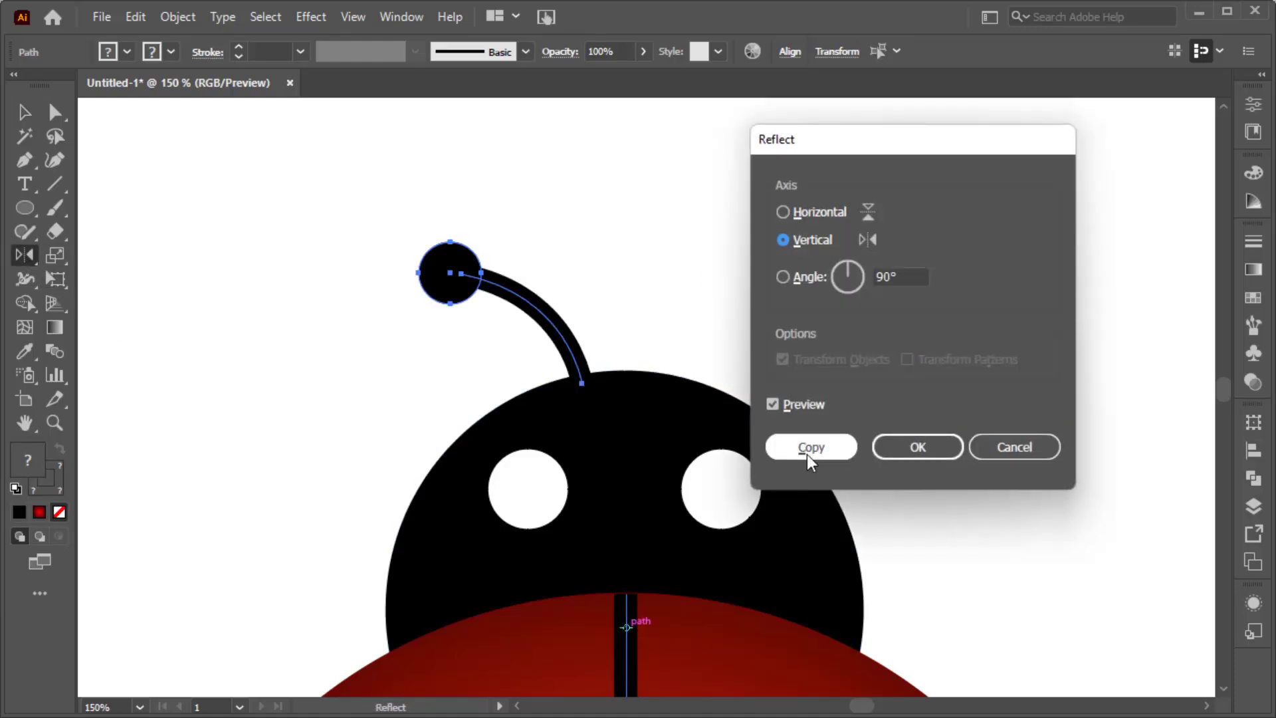
{"action": "left_click", "coordinate": [807, 453]}
{"action": "key", "text": "v"}
{"action": "left_click", "coordinate": [821, 435]}
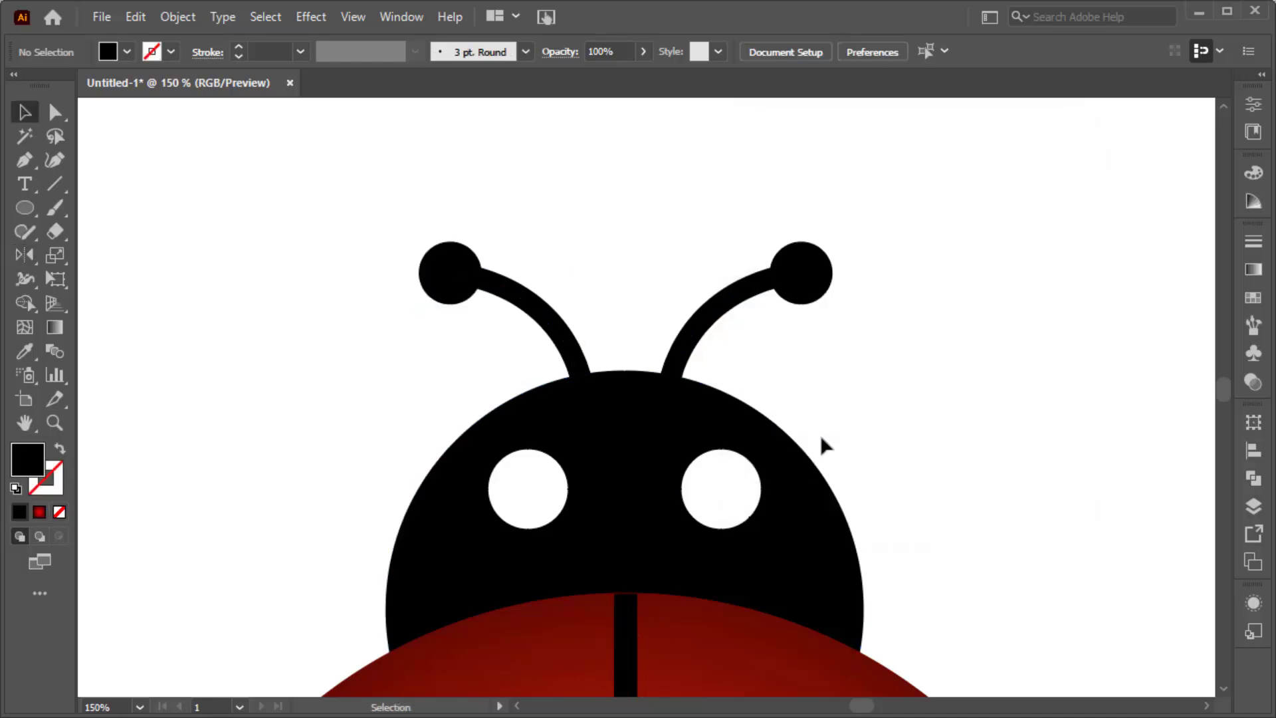
Group all the ladybug's parts and place a duplicate of the group to the right of the original.
{"action": "key", "text": "ctrl+0"}
{"action": "left_click_drag", "start_coordinate": [428, 165], "coordinate": [756, 514]}
{"action": "left_click_drag", "start_coordinate": [819, 607], "coordinate": [819, 607]}
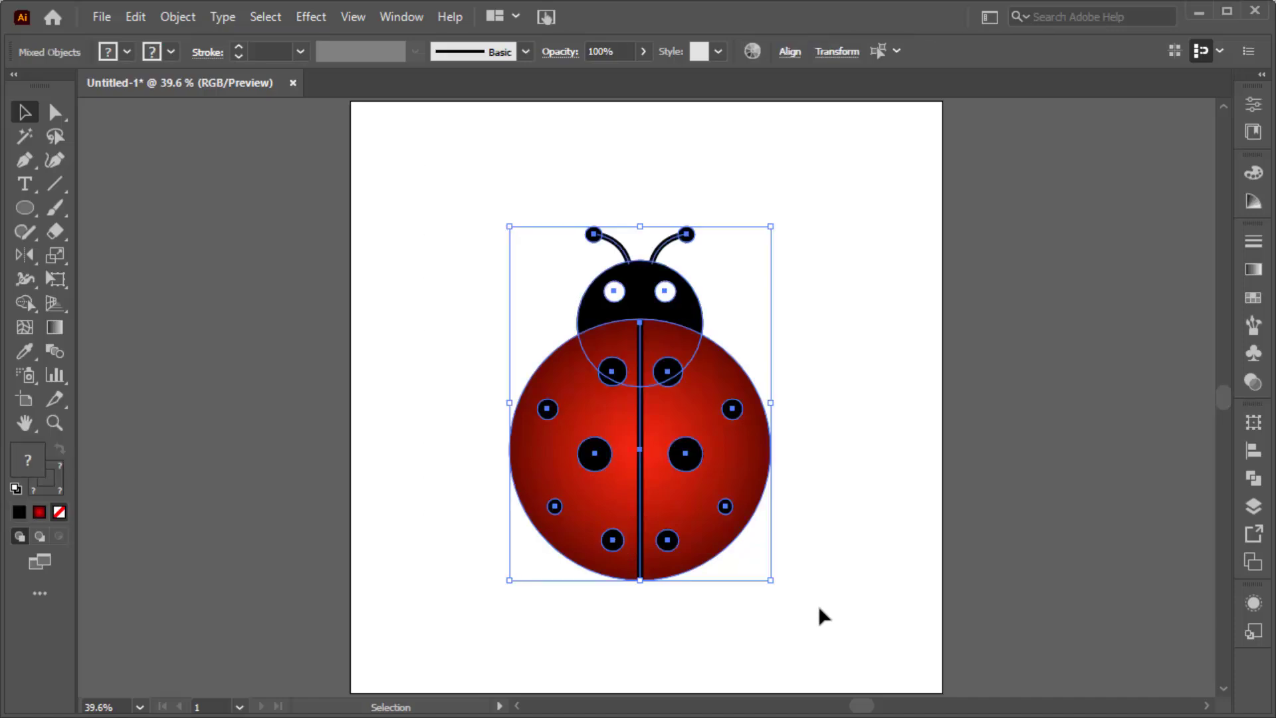
{"action": "key", "text": "a"}
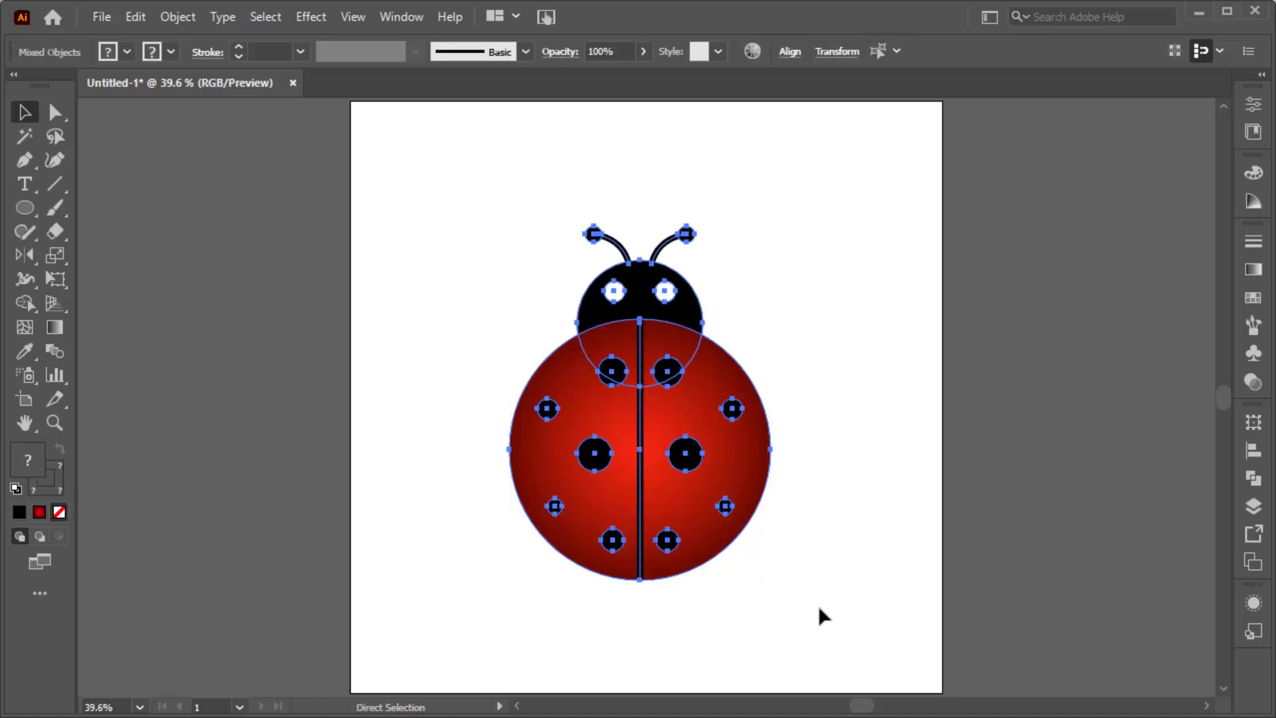
{"action": "key", "text": "v"}
{"action": "left_click", "coordinate": [820, 556]}
{"action": "left_click_drag", "start_coordinate": [738, 396], "coordinate": [1060, 397]}
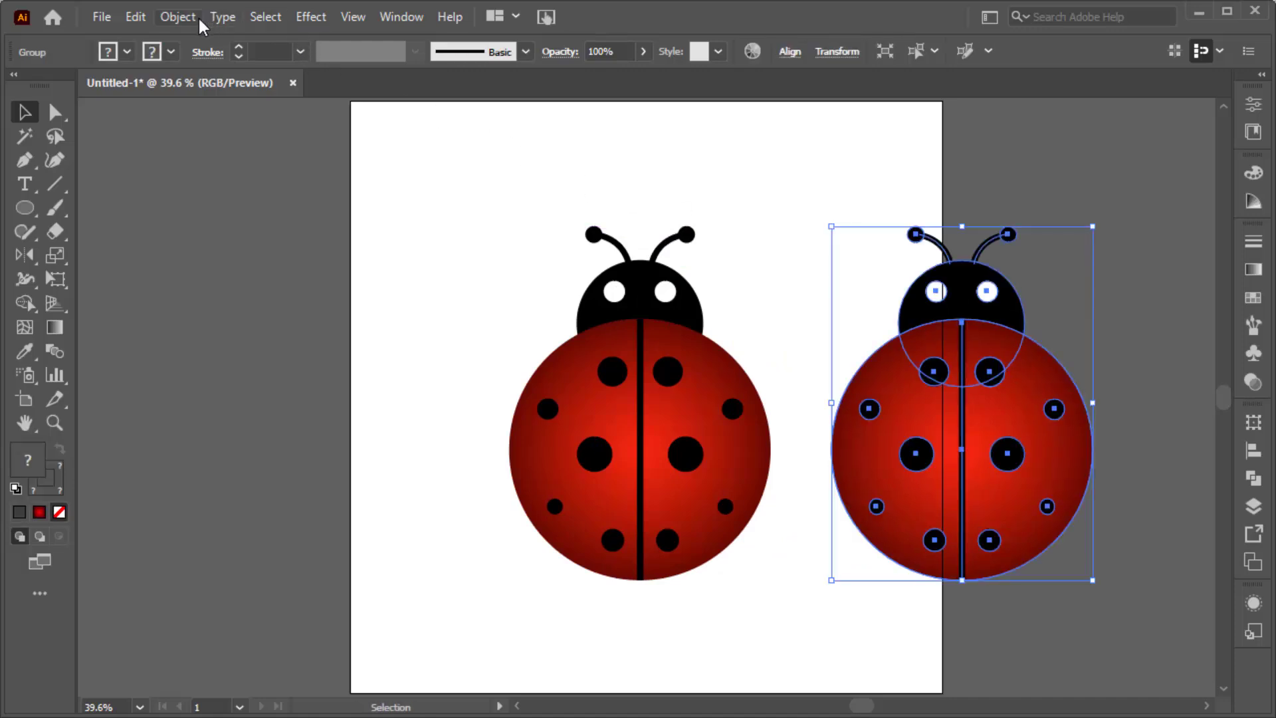
Expand the duplicate ladybug's fill and stroke, with the gradient expanded to 255 objects.
{"action": "left_click", "coordinate": [178, 17]}
{"action": "left_click", "coordinate": [348, 275]}
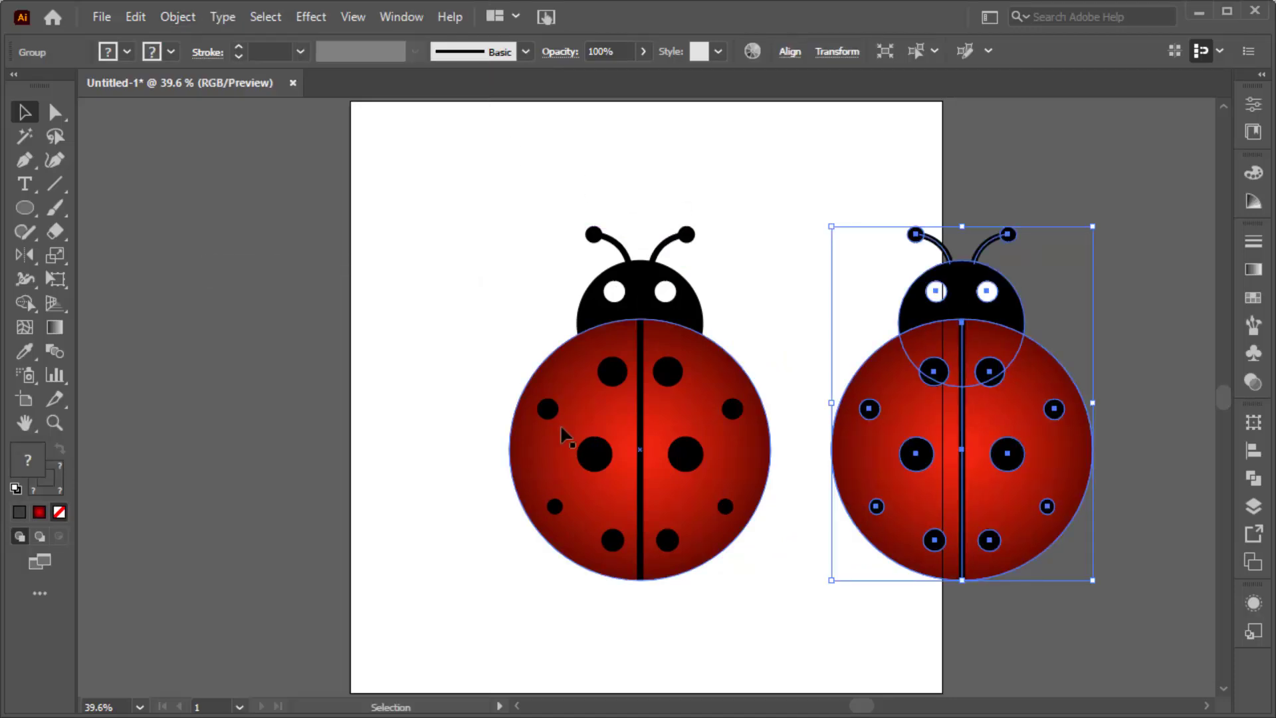
{"action": "left_click", "coordinate": [177, 18]}
{"action": "left_click", "coordinate": [306, 247]}
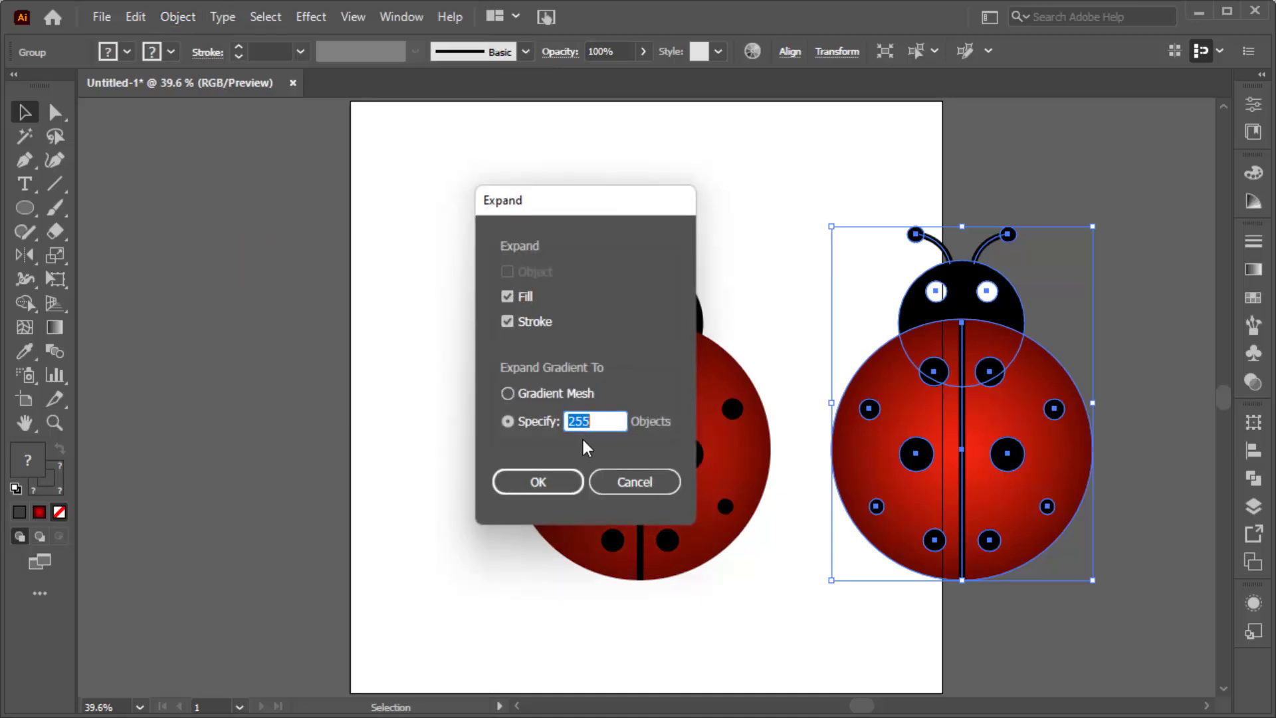
{"action": "left_click", "coordinate": [565, 484]}
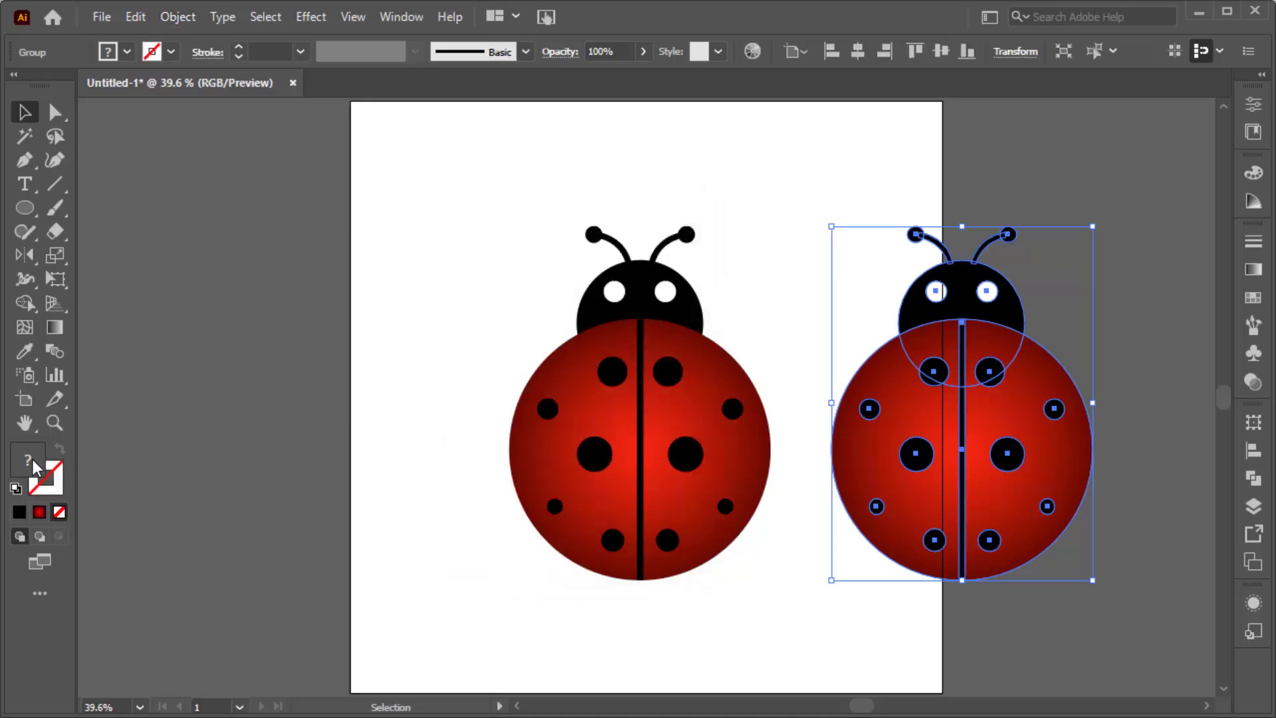
Fill the whole expanded duplicate with the gray color #7C7A7A.
{"action": "double_click", "coordinate": [35, 465]}
{"action": "left_click_drag", "start_coordinate": [703, 450], "coordinate": [708, 324]}
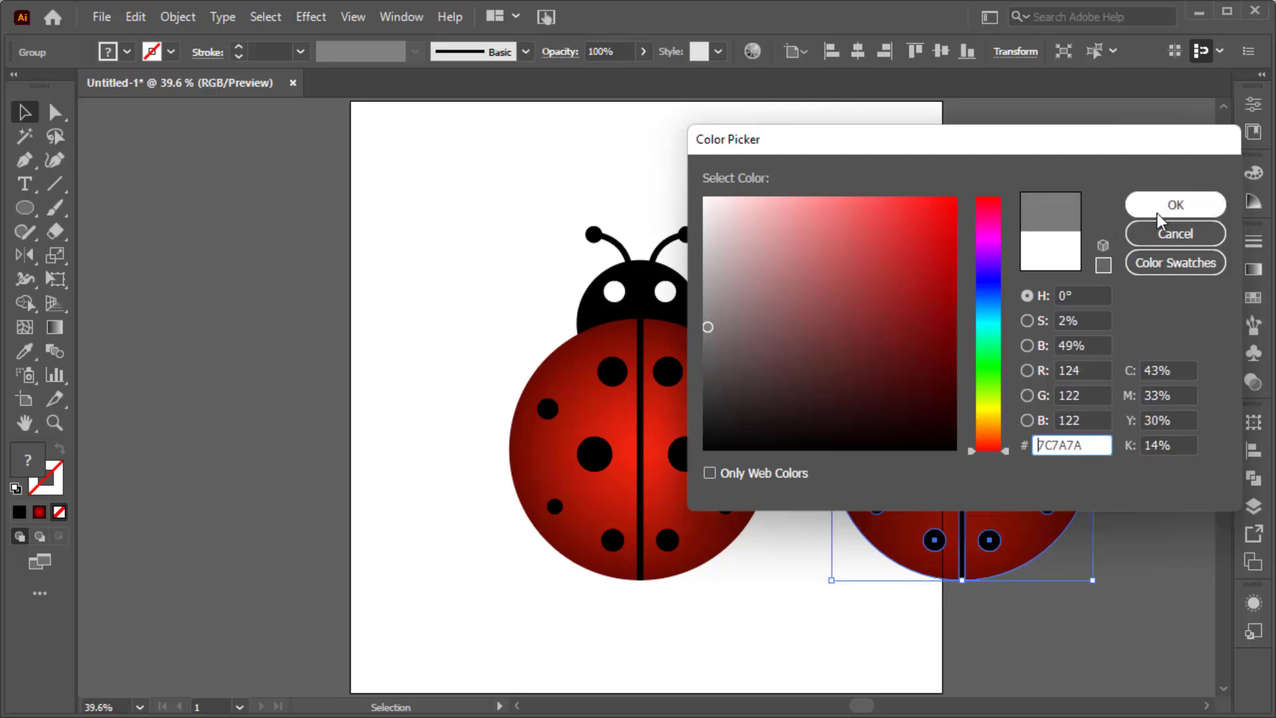
{"action": "left_click", "coordinate": [1138, 208]}
Send the gray copy to the back and position it behind the ladybug, offset slightly right and down as a shadow.
{"action": "left_click_drag", "start_coordinate": [1049, 417], "coordinate": [796, 441]}
{"action": "right_click", "coordinate": [796, 440]}
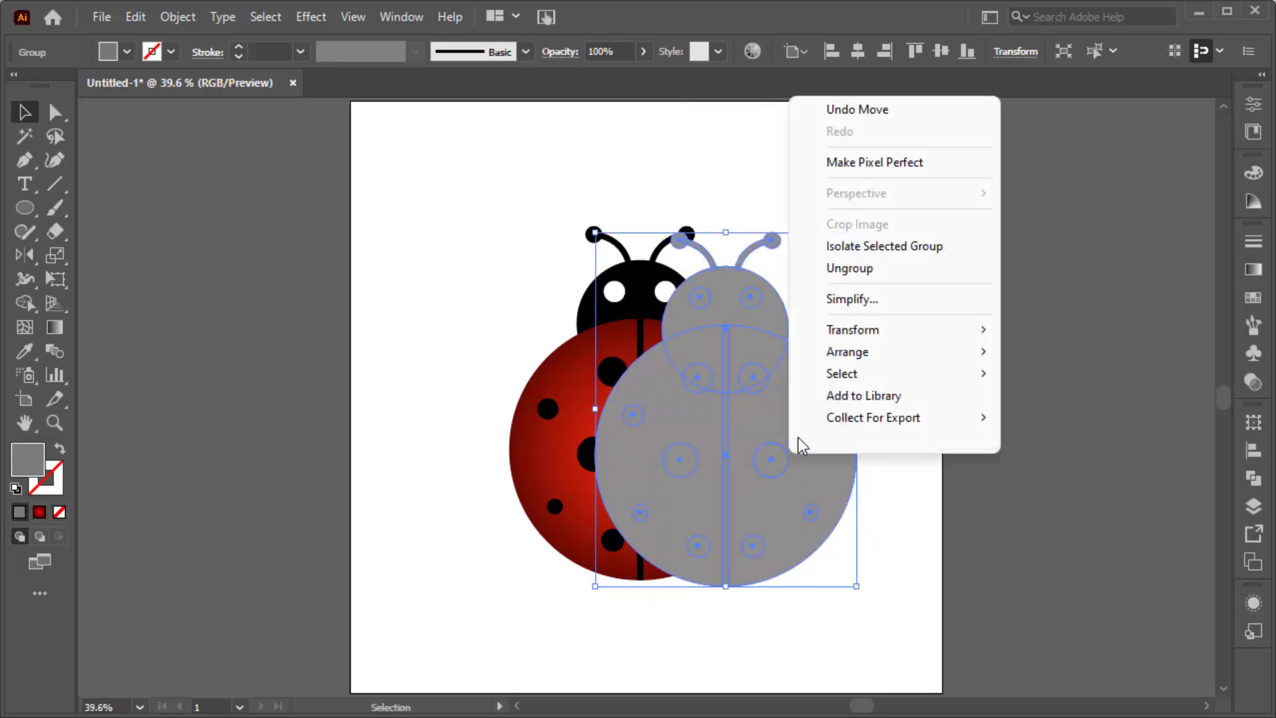
{"action": "mouse_move", "coordinate": [854, 353]}
{"action": "left_click", "coordinate": [1038, 415]}
{"action": "left_click_drag", "start_coordinate": [829, 489], "coordinate": [766, 495]}
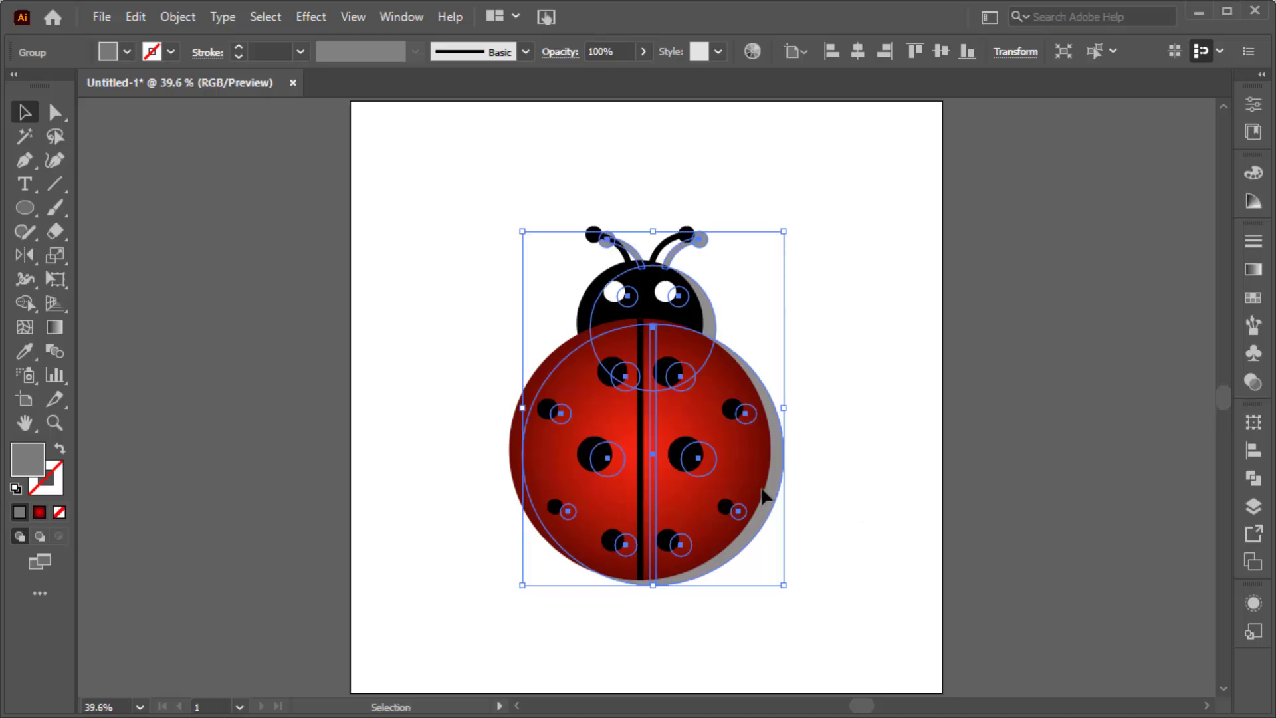
Nudge the gray shadow left and up so it sits closer behind the ladybug.
{"action": "key", "text": "Left"}
{"action": "key", "text": "Left"}
{"action": "key", "text": "Left"}
{"action": "key", "text": "Left"}
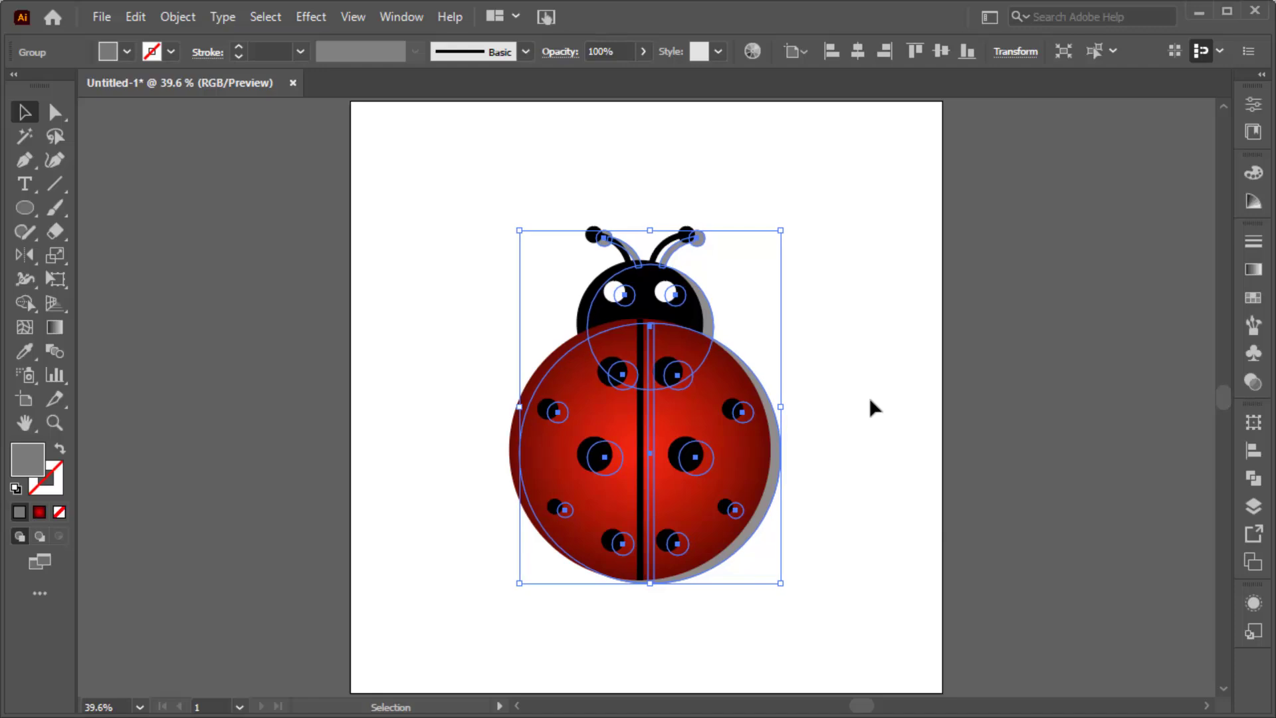
{"action": "key", "text": "Left"}
{"action": "key", "text": "Left"}
{"action": "key", "text": "Left"}
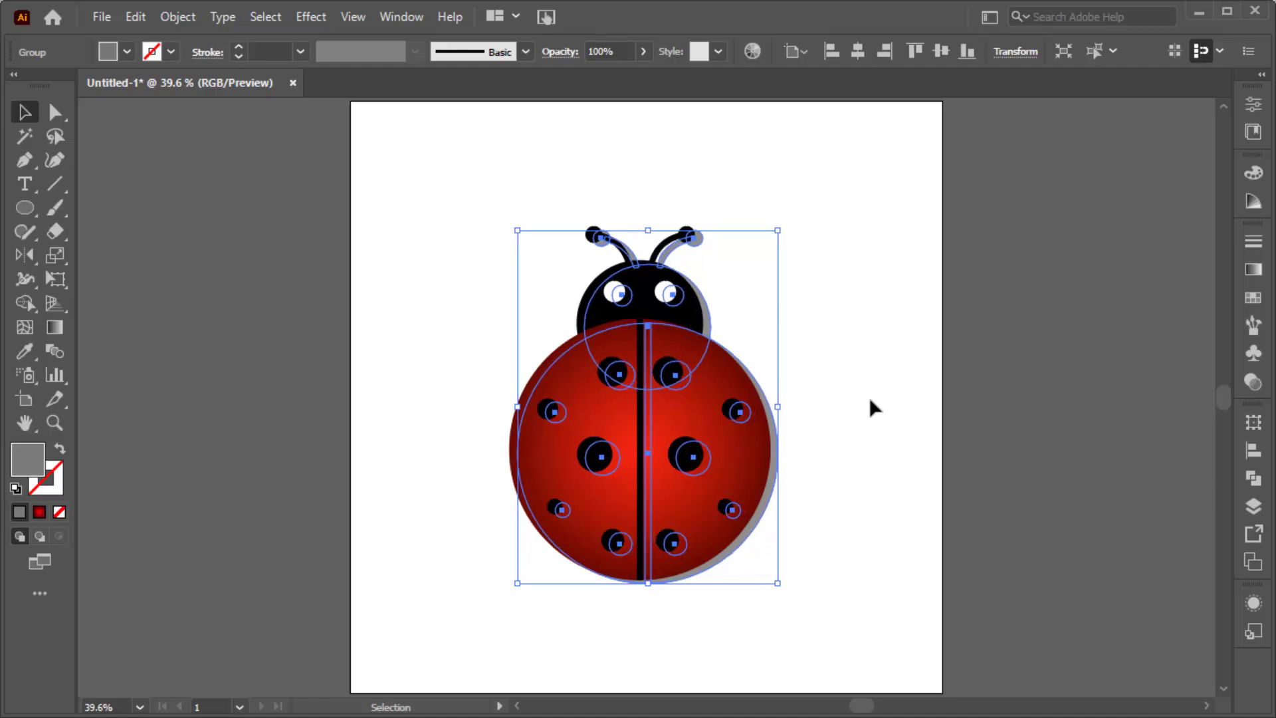
{"action": "key", "text": "Up"}
{"action": "key", "text": "Up"}
{"action": "key", "text": "Up"}
{"action": "key", "text": "Up"}
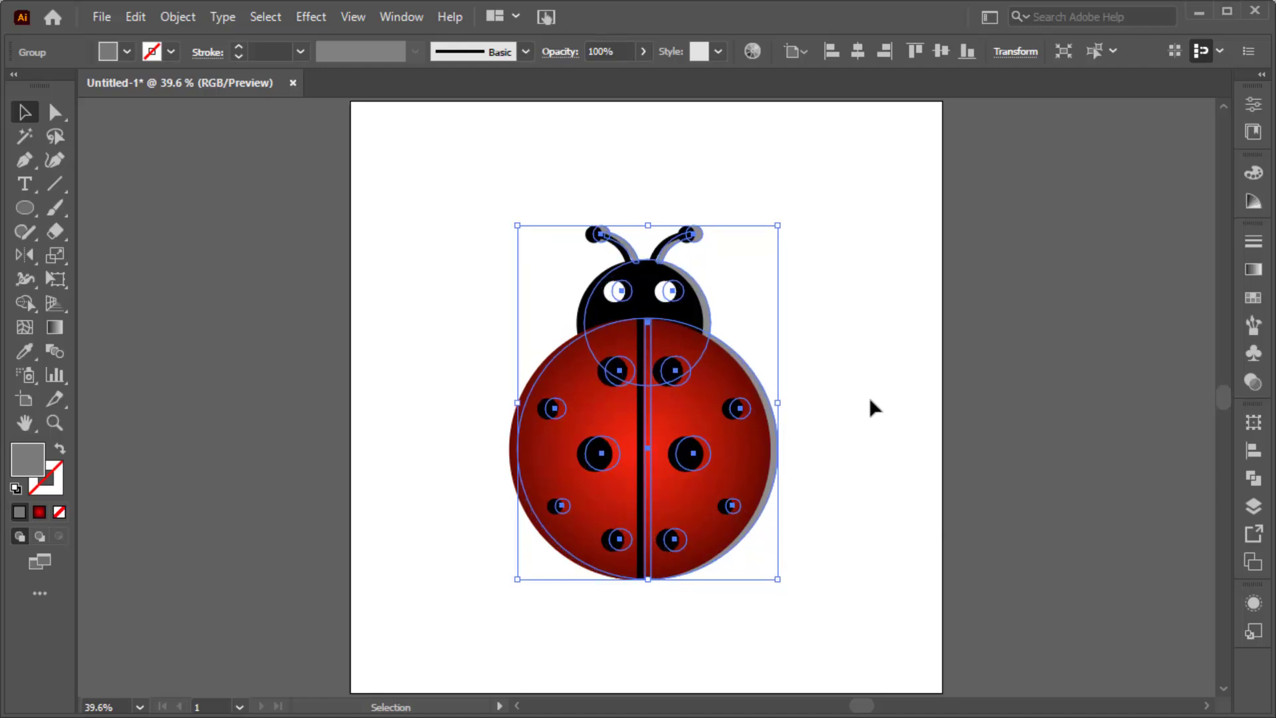
{"action": "left_click", "coordinate": [870, 400]}
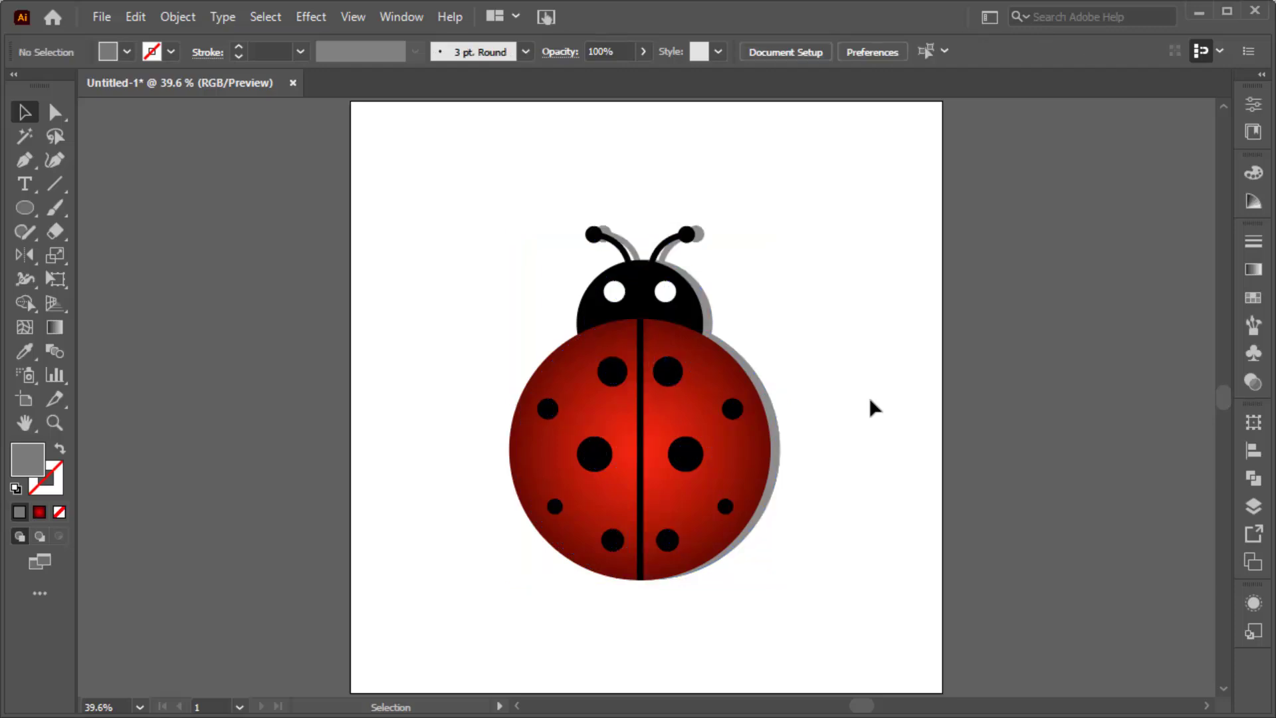
Group the ladybug together with its gray shadow.
{"action": "left_click_drag", "start_coordinate": [814, 601], "coordinate": [837, 613]}
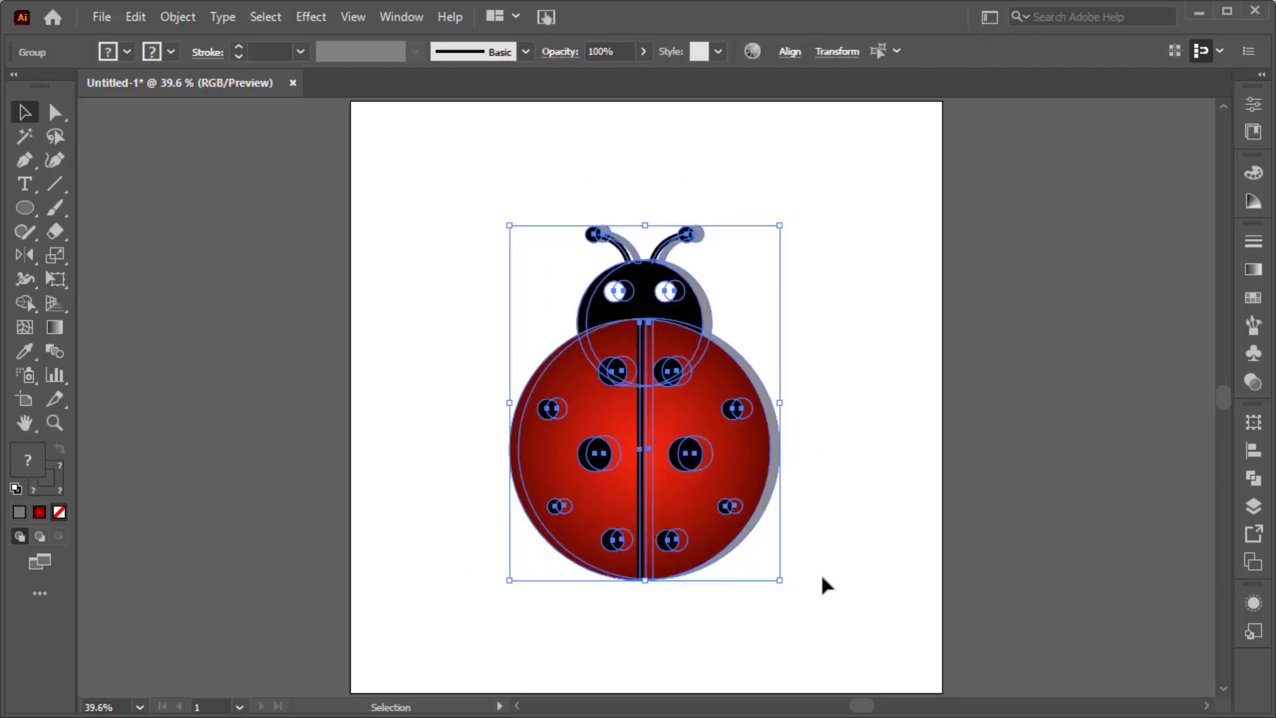
{"action": "right_click", "coordinate": [711, 413]}
{"action": "left_click", "coordinate": [777, 240]}
{"action": "left_click", "coordinate": [820, 313]}
Create a square the size of the artboard with linked width and height, and center it horizontally and vertically on the artboard.
{"action": "key", "text": "m"}
{"action": "left_click", "coordinate": [579, 408]}
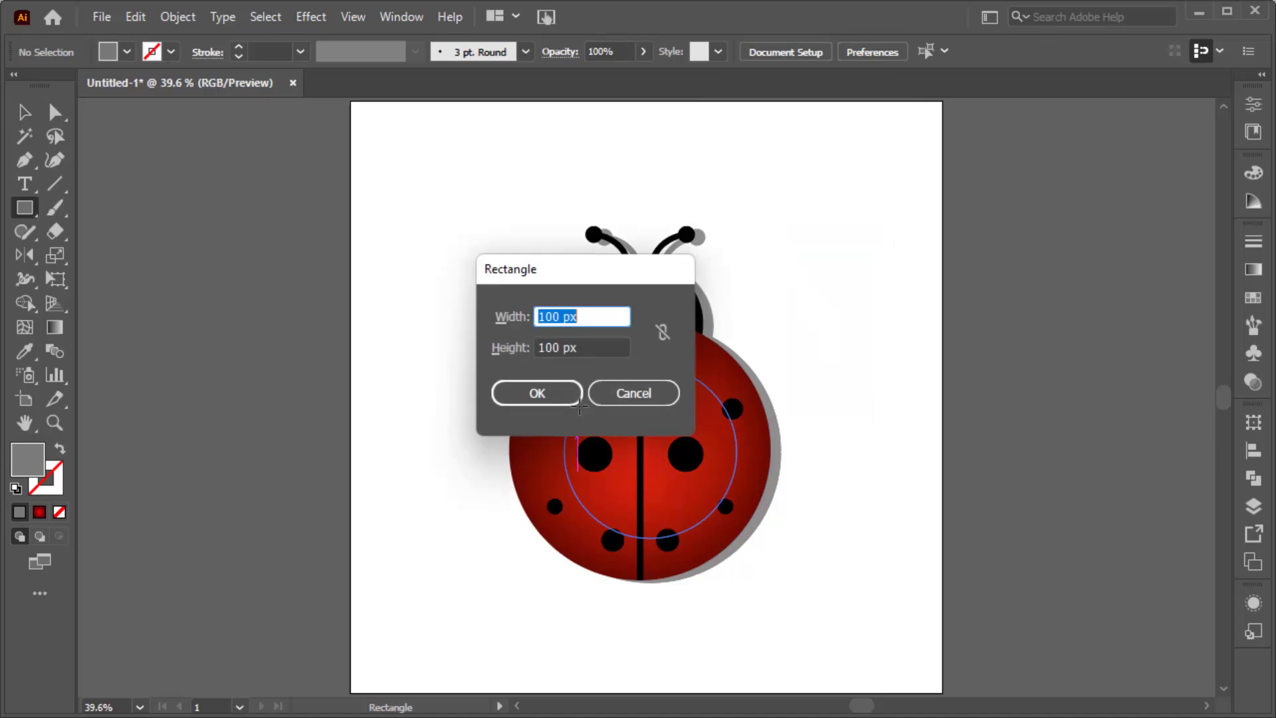
{"action": "left_click", "coordinate": [663, 331]}
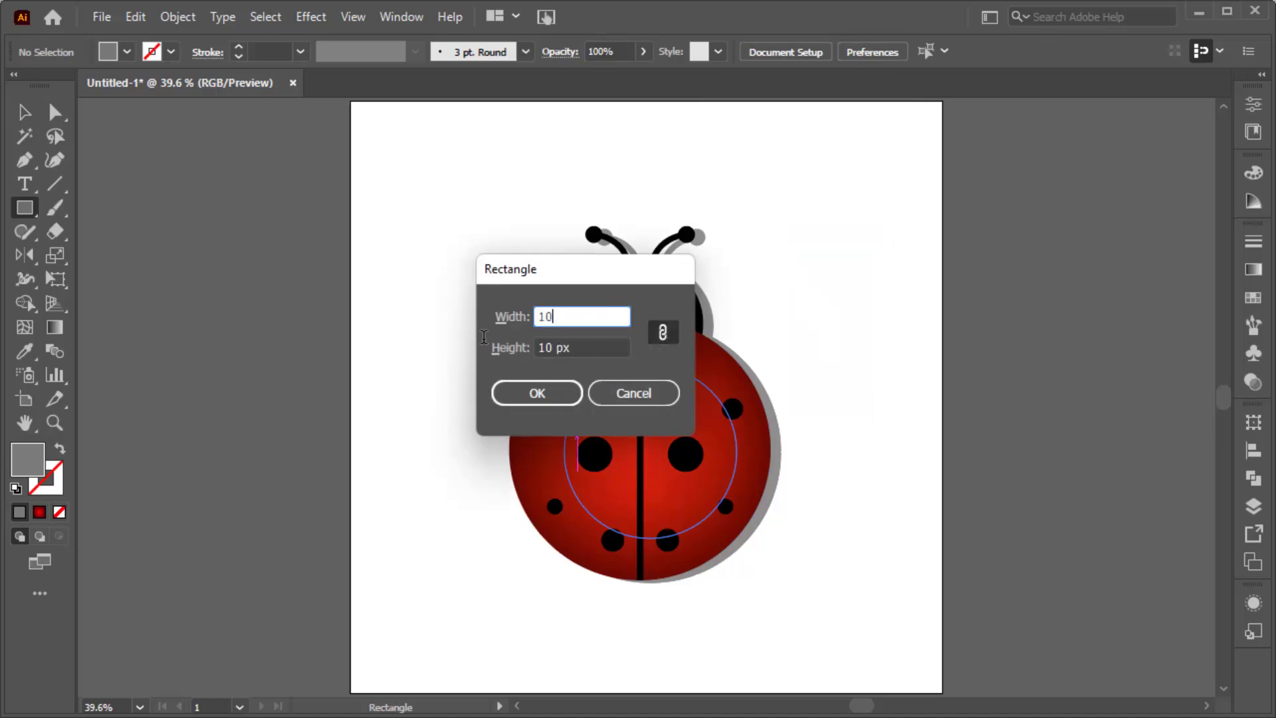
{"action": "key", "text": "Return"}
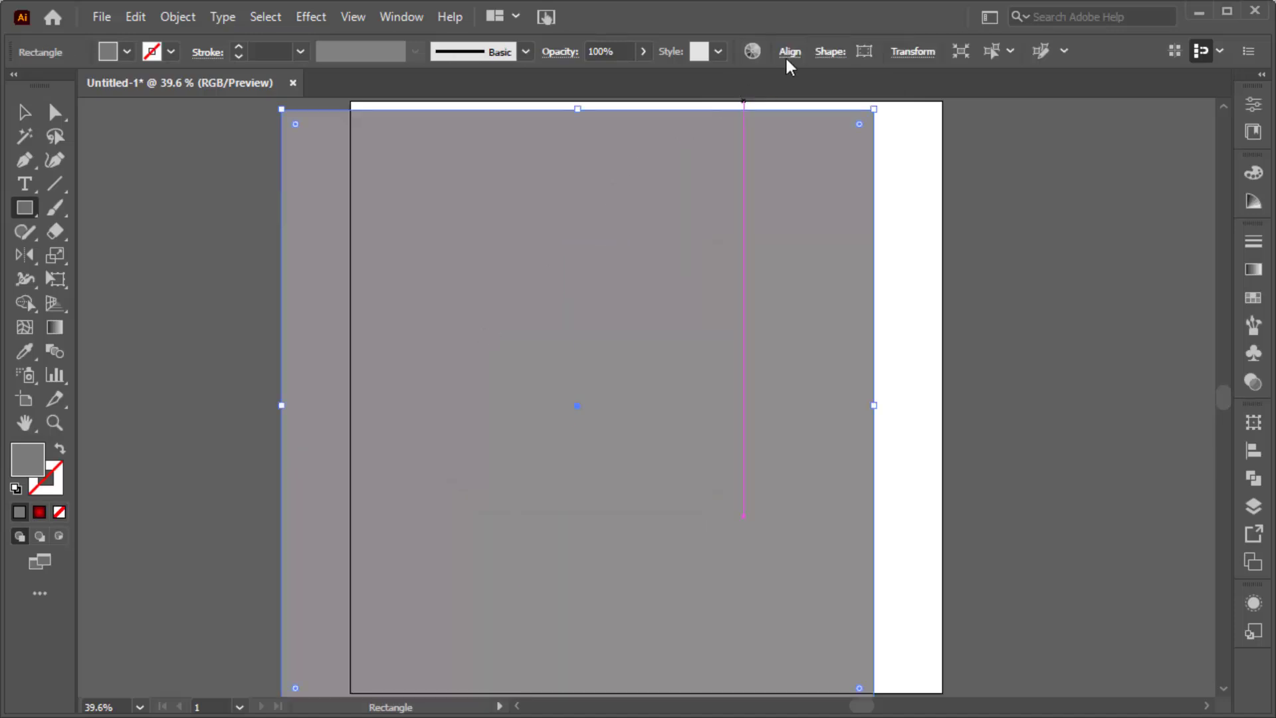
{"action": "left_click", "coordinate": [789, 52]}
{"action": "left_click", "coordinate": [624, 108]}
{"action": "left_click", "coordinate": [747, 109]}
Send the square behind the ladybug and fill it with light pink as the background.
{"action": "right_click", "coordinate": [702, 366]}
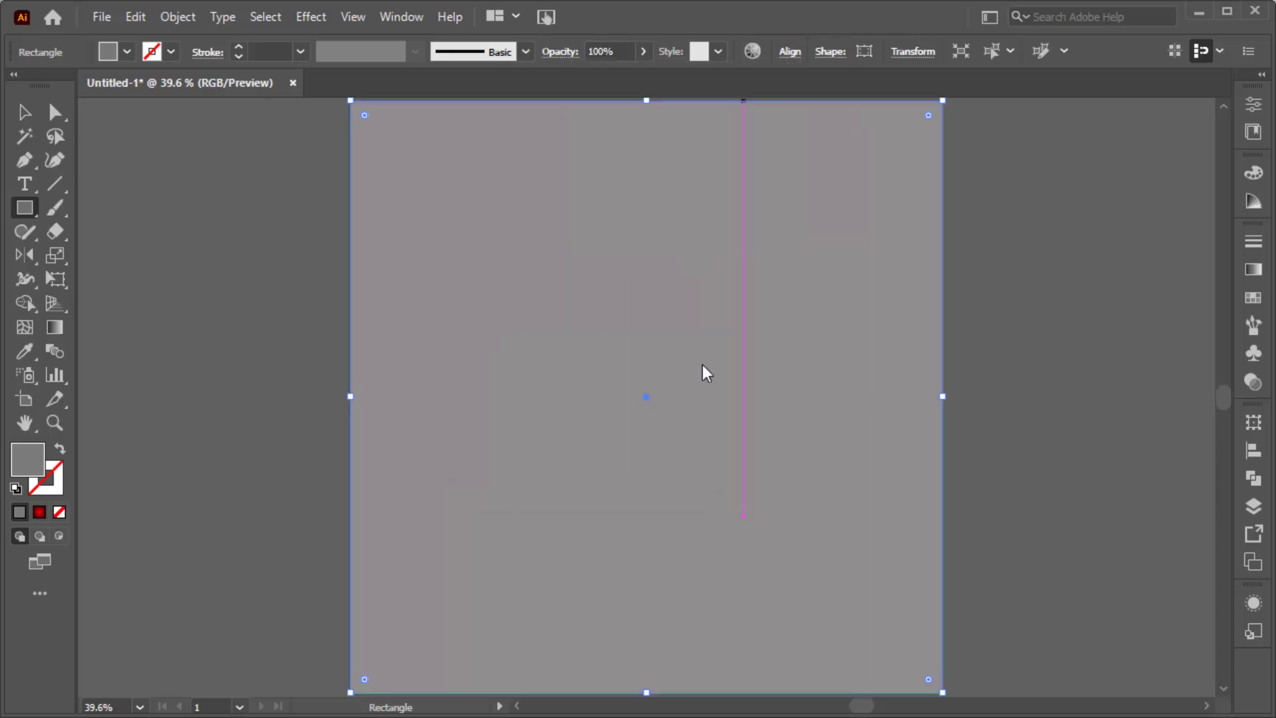
{"action": "mouse_move", "coordinate": [874, 616]}
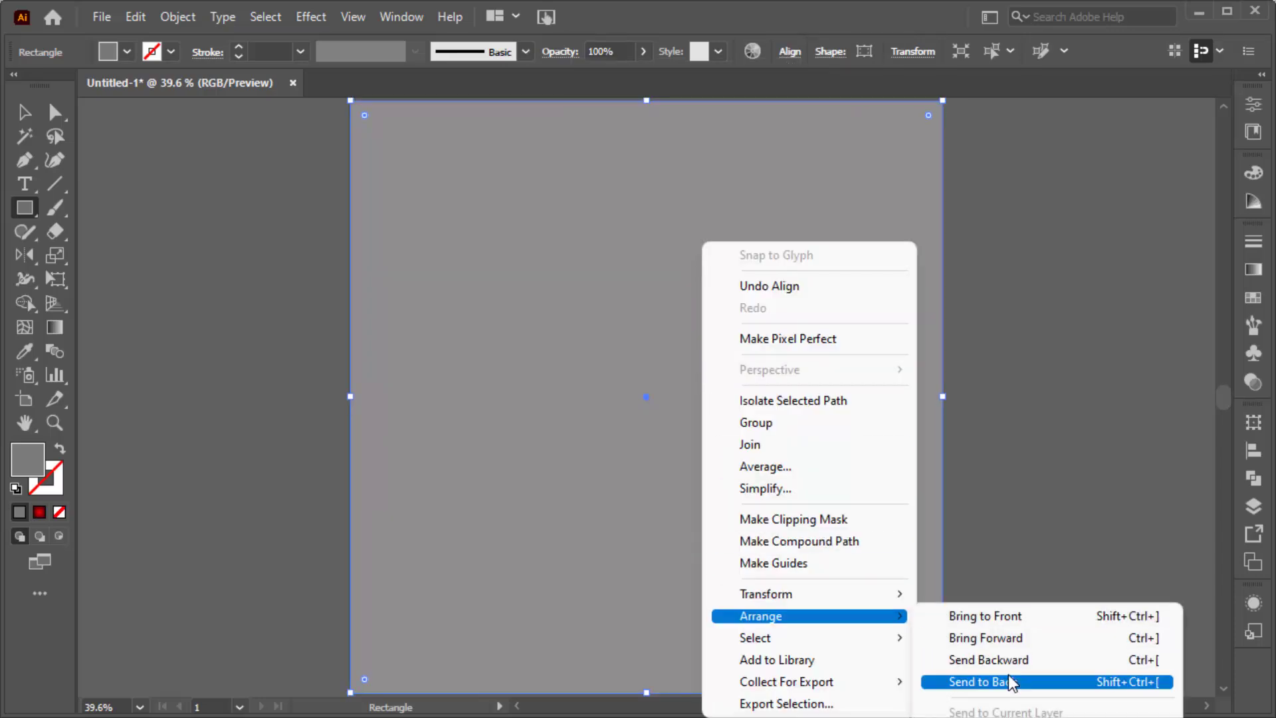
{"action": "left_click", "coordinate": [1010, 681]}
{"action": "double_click", "coordinate": [40, 457]}
{"action": "mouse_move", "coordinate": [752, 286]}
{"action": "left_mouse_down"}
{"action": "mouse_move", "coordinate": [761, 222]}
{"action": "mouse_move", "coordinate": [770, 226]}
{"action": "left_mouse_up"}
{"action": "left_click", "coordinate": [1208, 206]}
{"action": "key", "text": "v"}
{"action": "left_click", "coordinate": [1077, 337]}
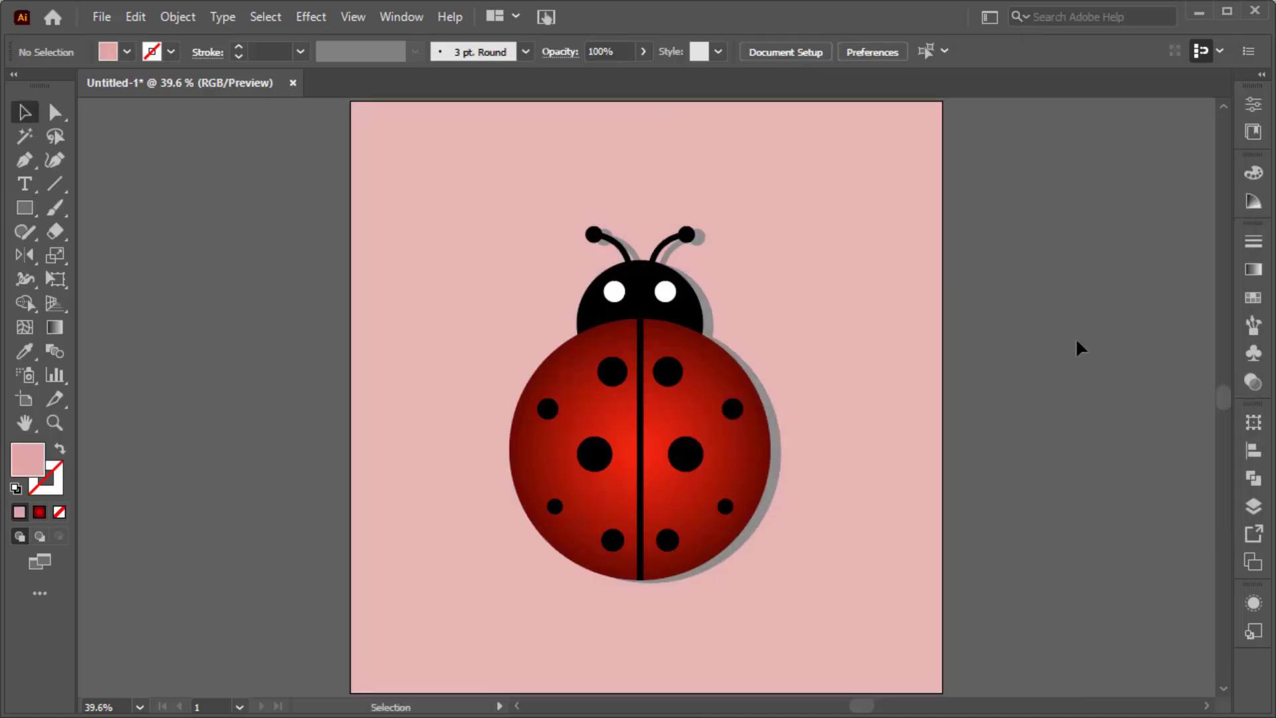